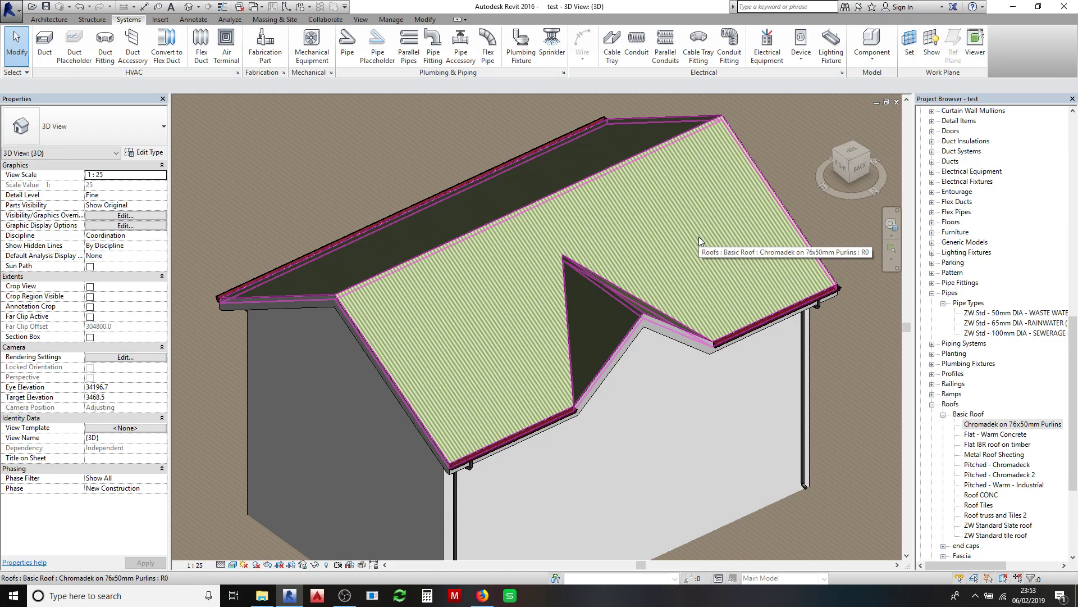
Look over the house roof, then open the Section 1 building section view
{"action": "scroll", "coordinate": [699, 237], "scroll_direction": "up", "scroll_amount": 4}
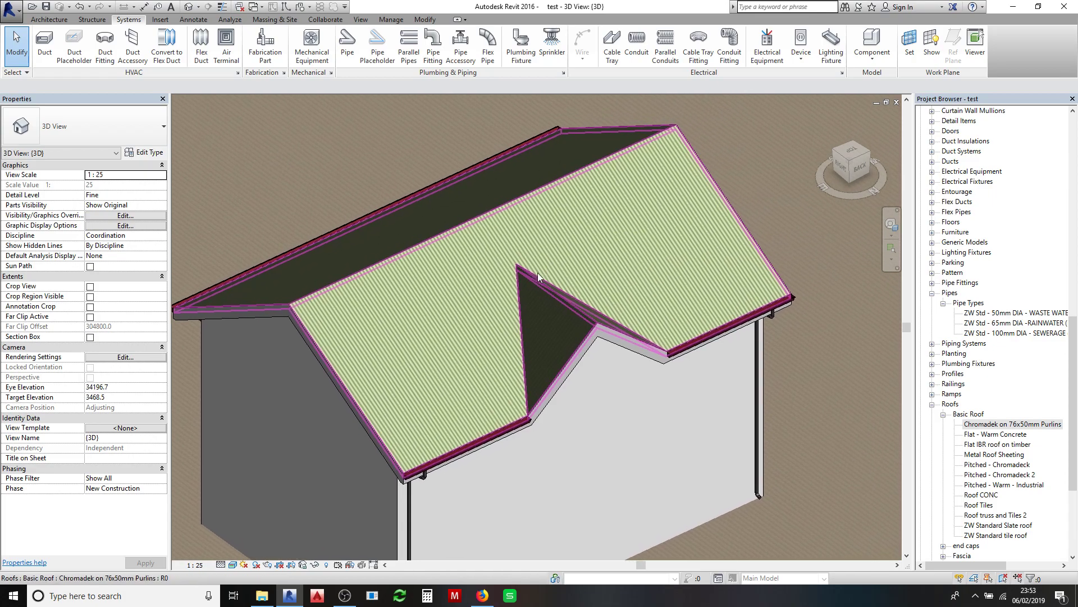
{"action": "scroll", "coordinate": [666, 239], "scroll_direction": "up", "scroll_amount": 2}
{"action": "scroll", "coordinate": [670, 240], "scroll_direction": "down", "scroll_amount": 5}
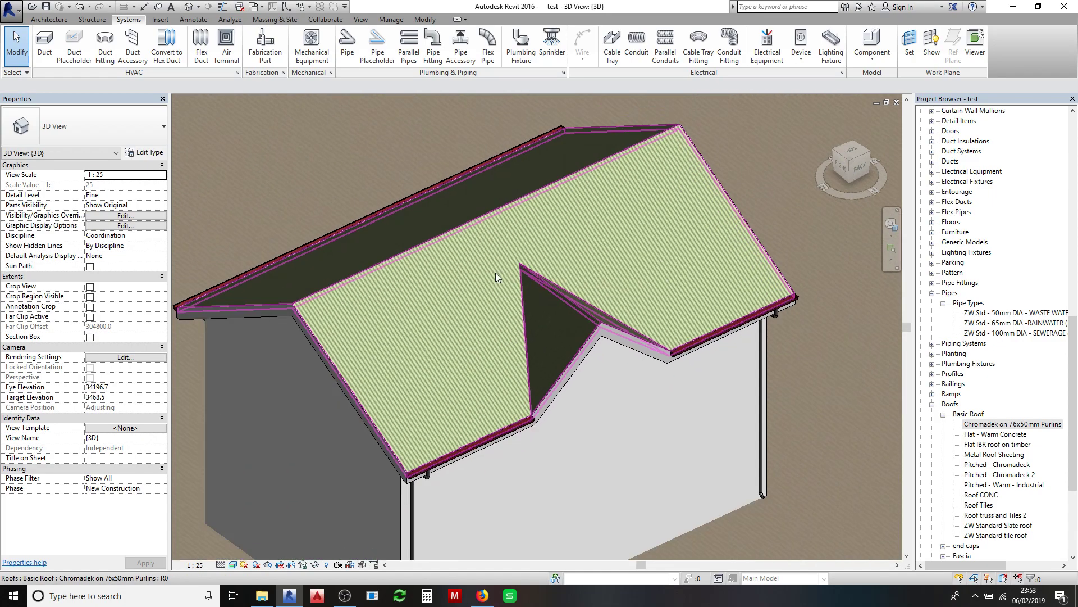
{"action": "middle_click_drag", "start_coordinate": [495, 272], "coordinate": [527, 273]}
{"action": "scroll", "coordinate": [329, 298], "scroll_direction": "up", "scroll_amount": 6}
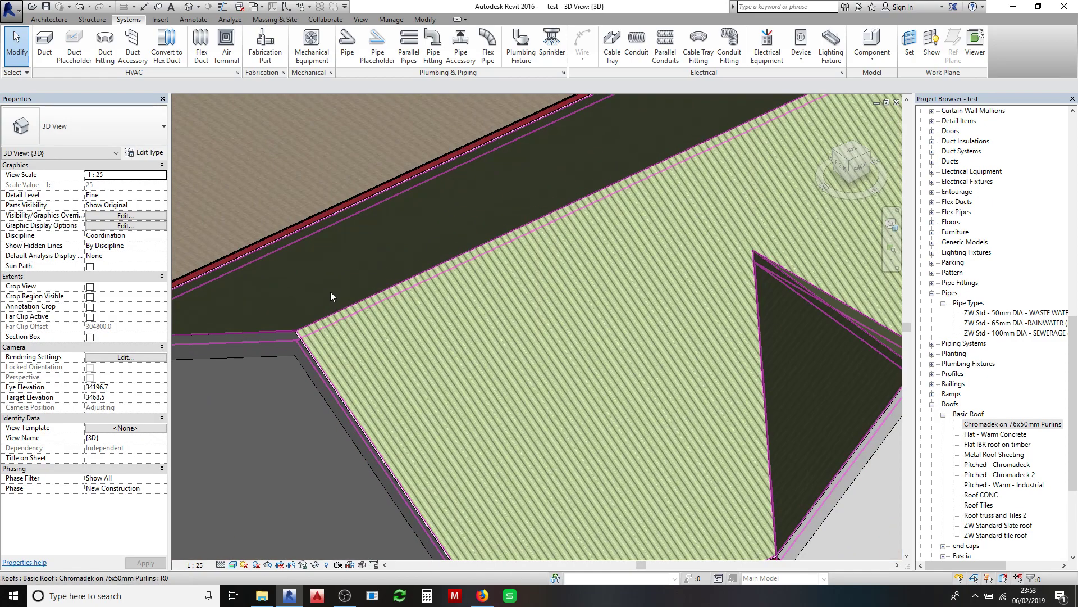
{"action": "scroll", "coordinate": [332, 311], "scroll_direction": "up", "scroll_amount": 1}
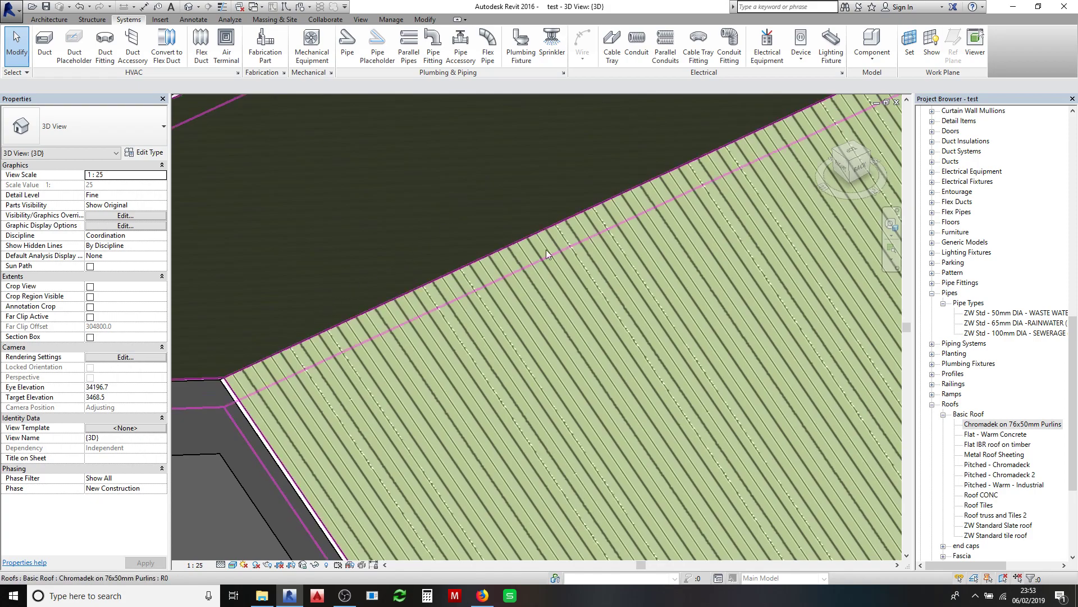
{"action": "scroll", "coordinate": [560, 242], "scroll_direction": "down", "scroll_amount": 6}
{"action": "middle_click_drag", "start_coordinate": [449, 270], "coordinate": [430, 258]}
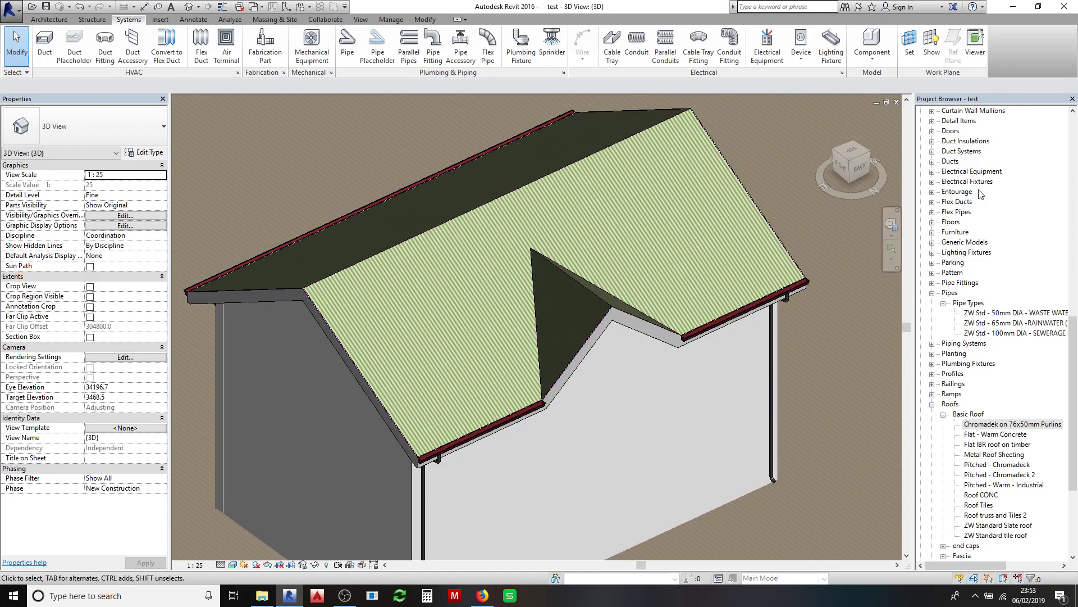
{"action": "scroll", "coordinate": [974, 219], "scroll_direction": "up", "scroll_amount": 15}
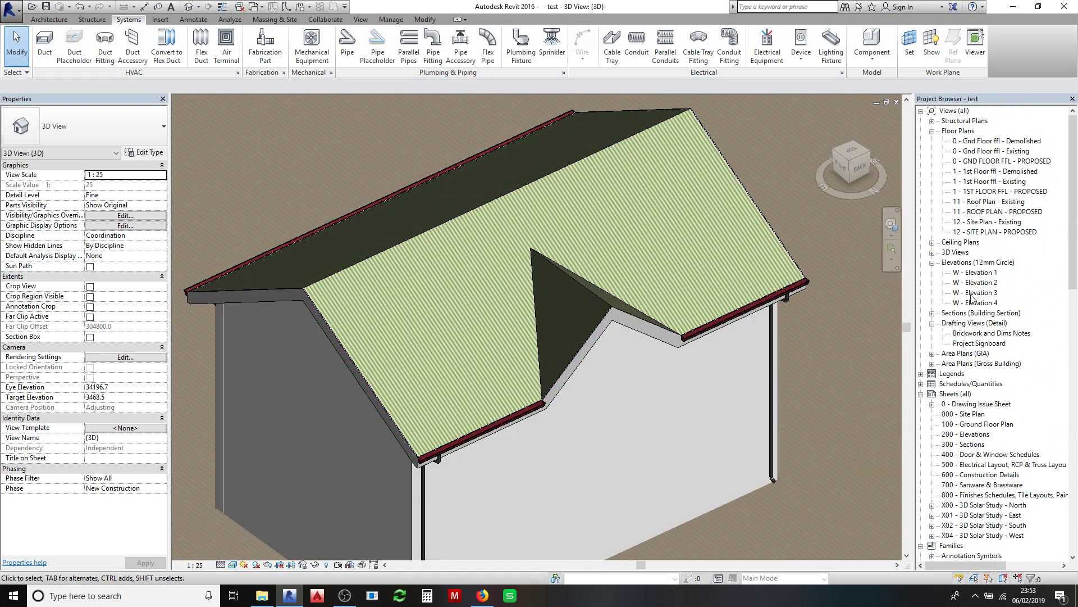
{"action": "double_click", "coordinate": [964, 314]}
{"action": "double_click", "coordinate": [967, 323]}
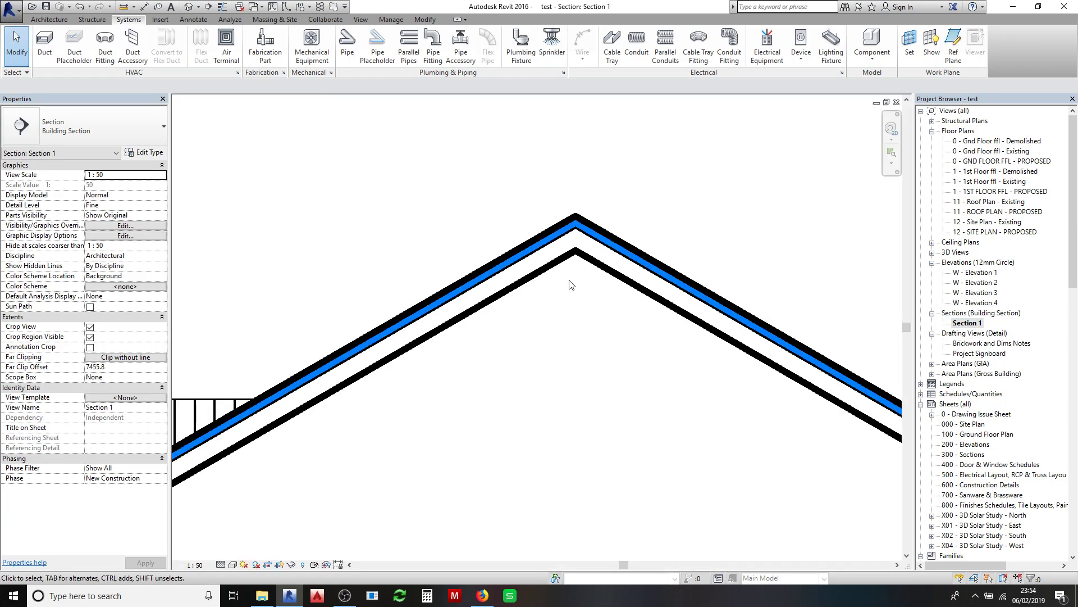
{"action": "scroll", "coordinate": [584, 223], "scroll_direction": "down", "scroll_amount": 2}
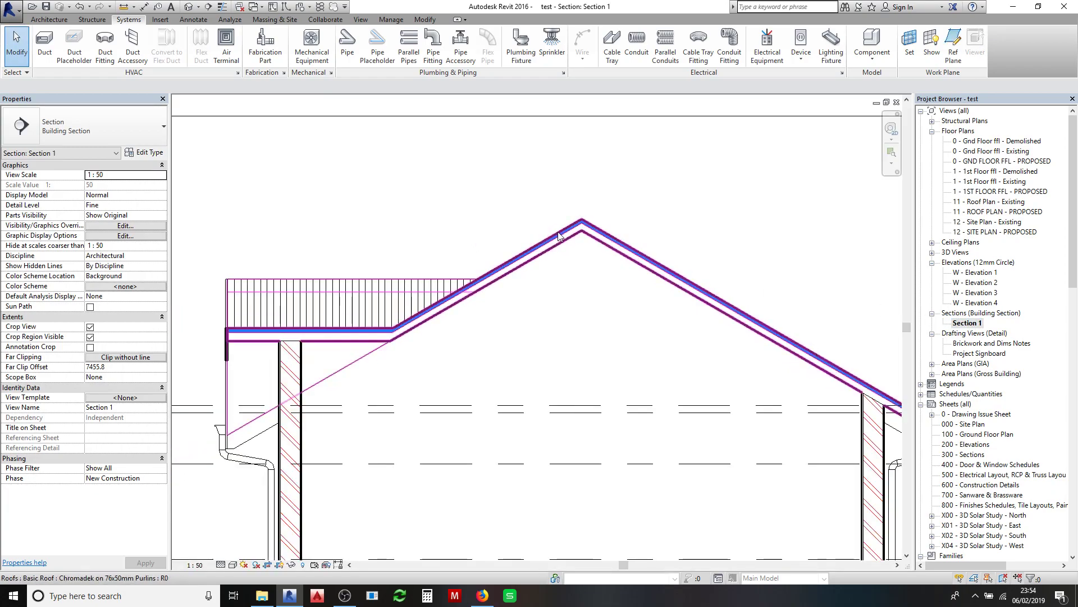
Copy the pitched roof and paste it aligned to the same place
{"action": "left_click", "coordinate": [558, 232]}
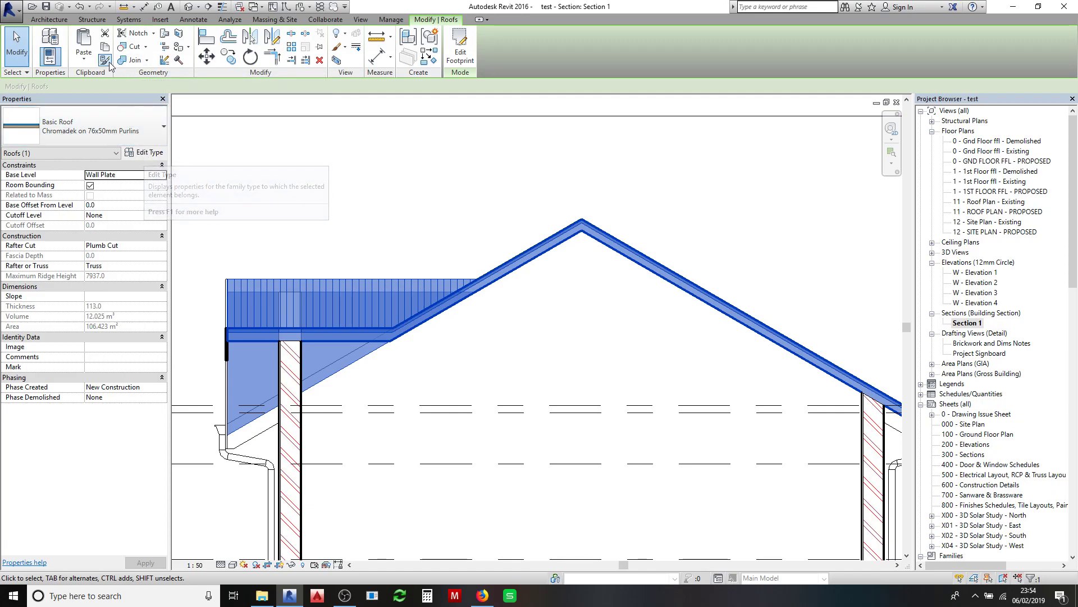
{"action": "left_click", "coordinate": [86, 63]}
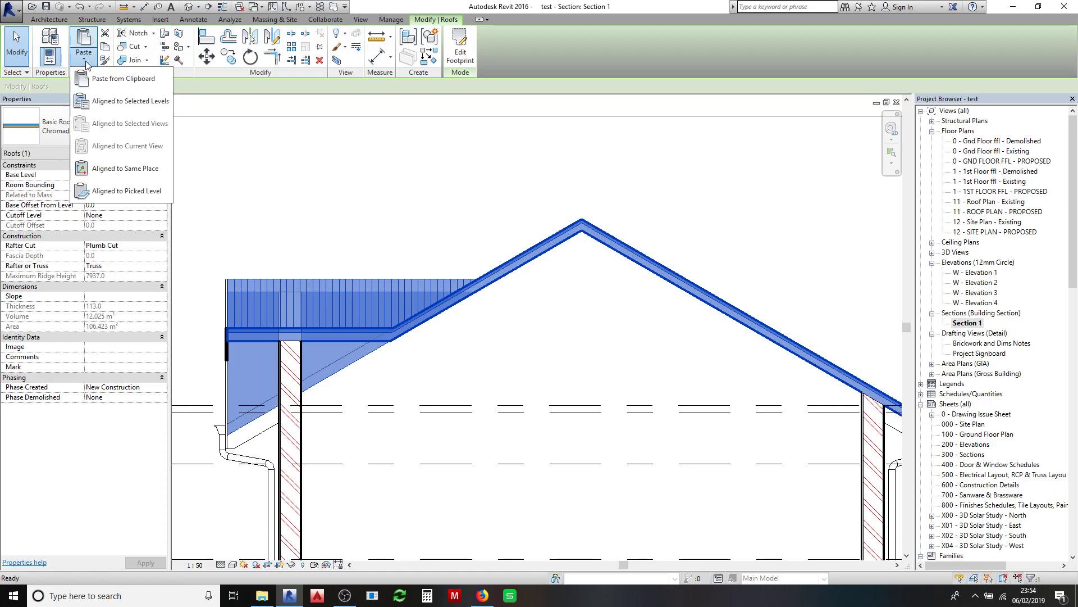
{"action": "left_click", "coordinate": [116, 172]}
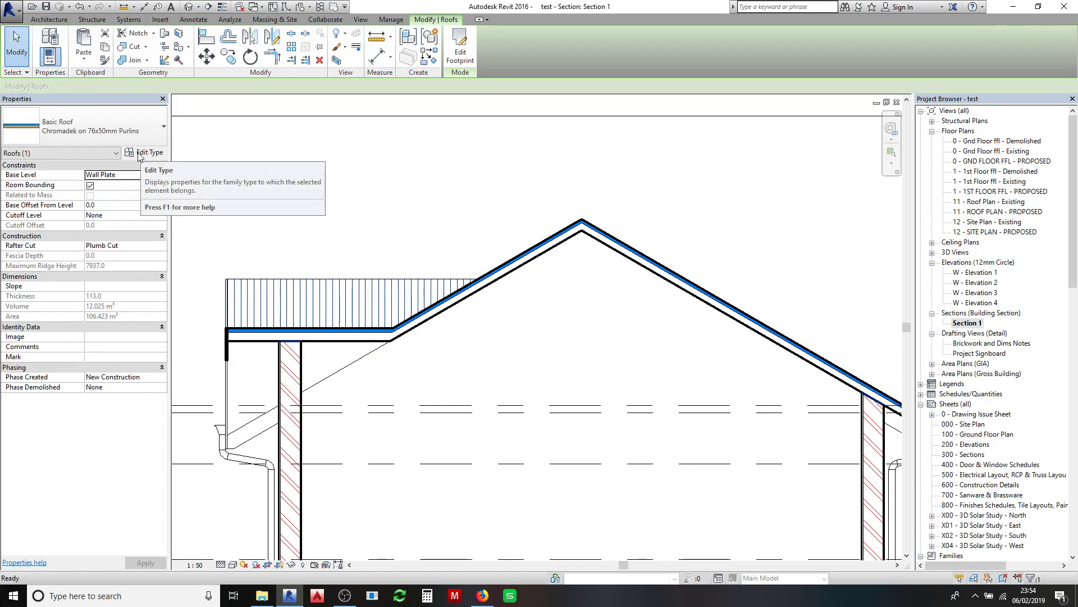
Duplicate the roof type as a new type named 'Chromadek roof ridge'
{"action": "left_click", "coordinate": [140, 154]}
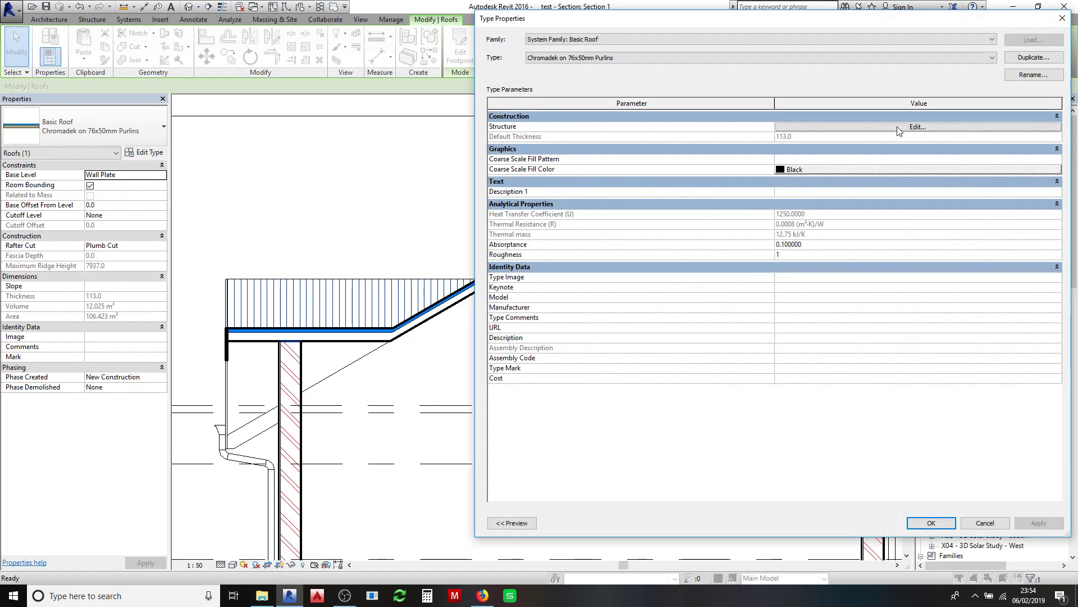
{"action": "left_click", "coordinate": [1033, 58]}
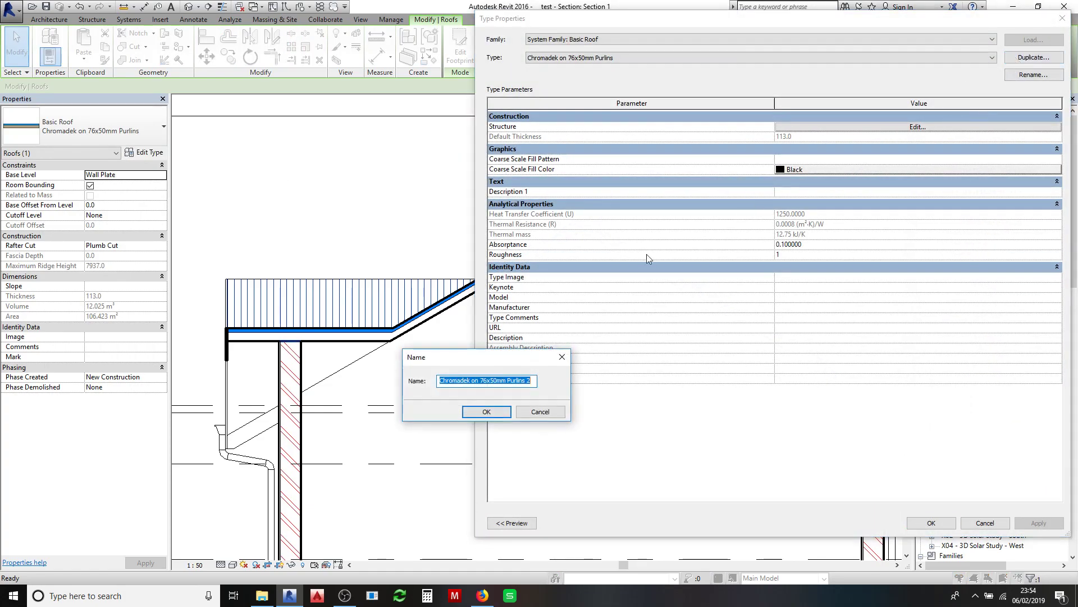
{"action": "left_click_drag", "start_coordinate": [474, 380], "coordinate": [538, 383]}
{"action": "type", "text": "romadek r"}
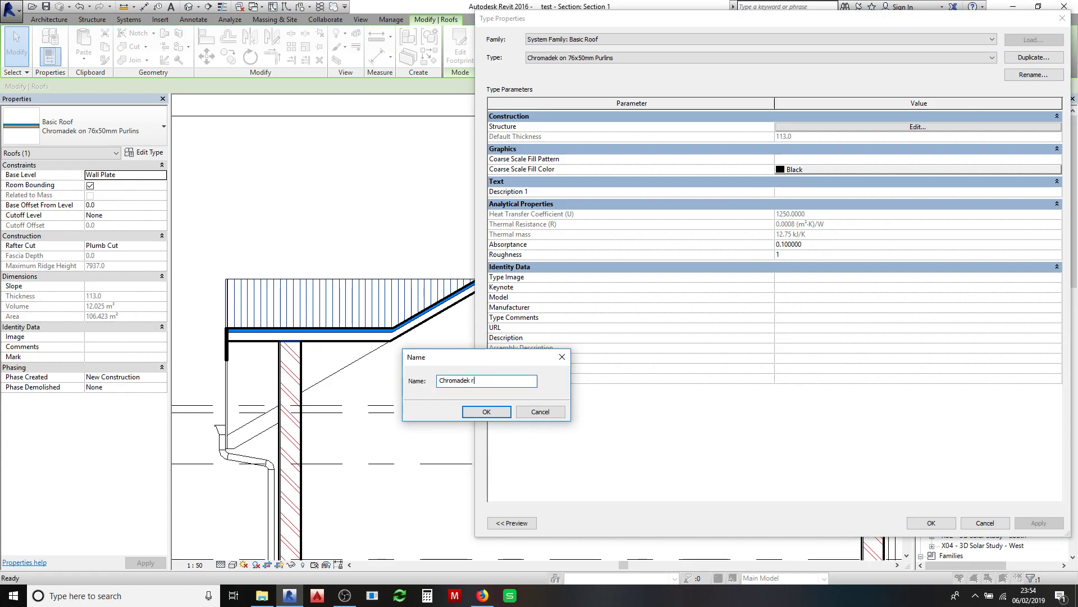
{"action": "type", "text": "oof ridge"}
{"action": "left_click", "coordinate": [486, 411]}
Delete the Timber Battens layer from its structure and apply the new type to the roof
{"action": "left_click", "coordinate": [846, 127]}
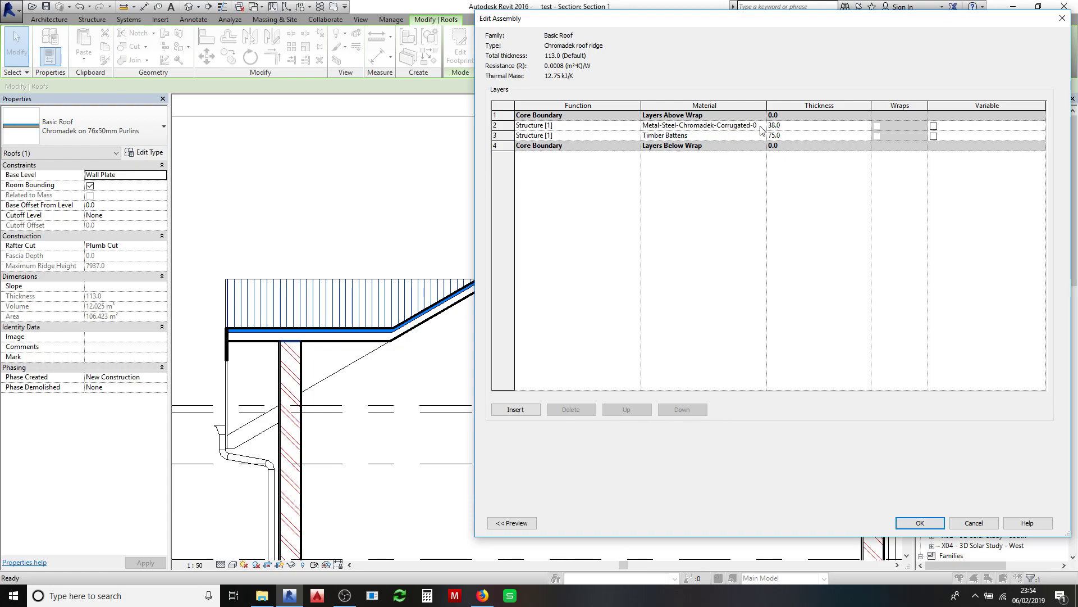
{"action": "left_click", "coordinate": [558, 138]}
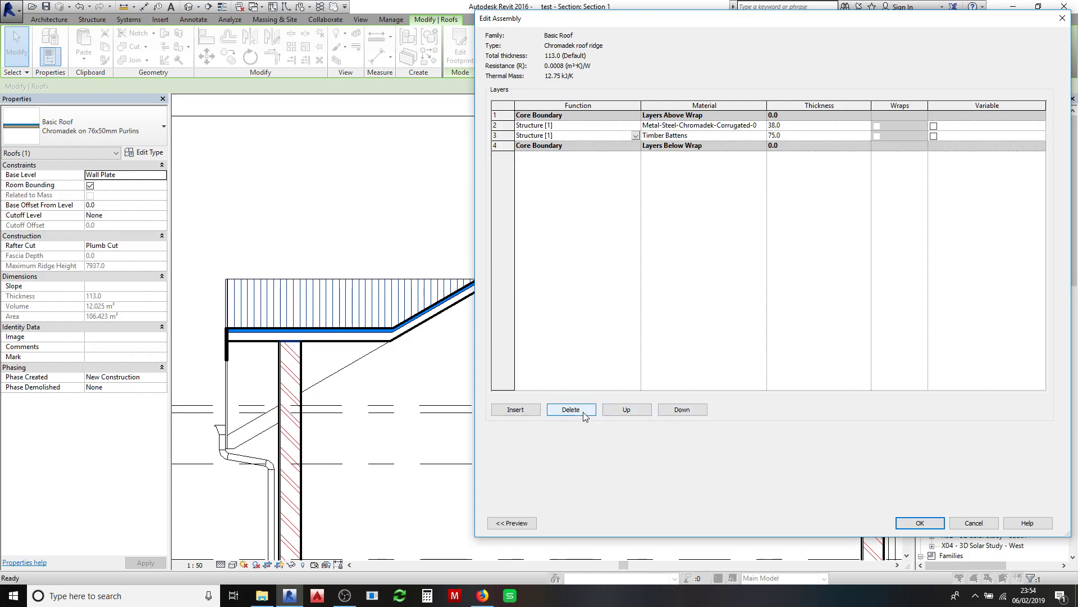
{"action": "left_click", "coordinate": [583, 413]}
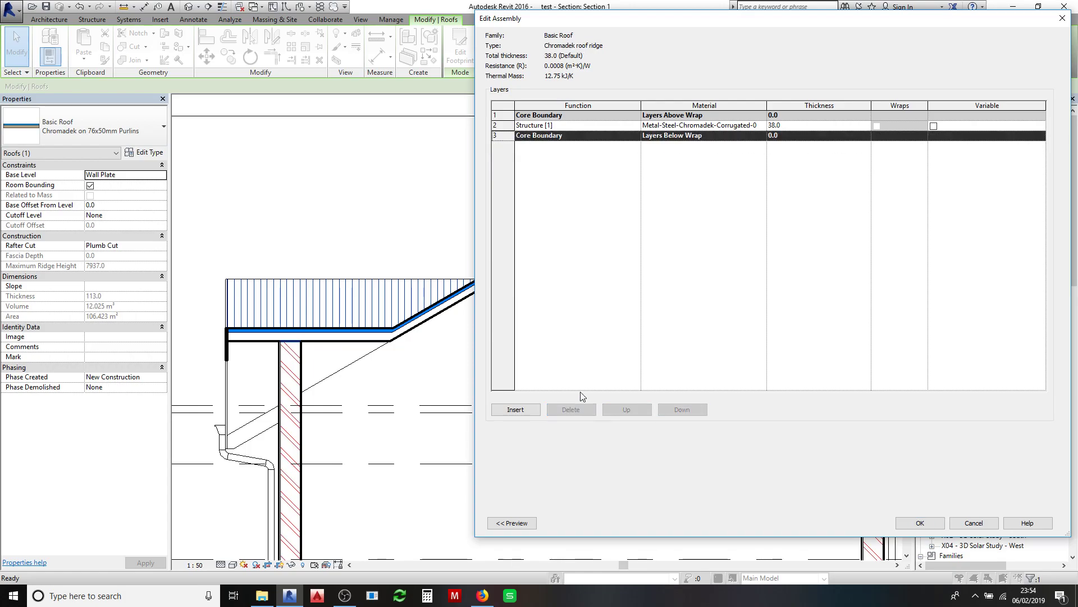
{"action": "left_click", "coordinate": [920, 523]}
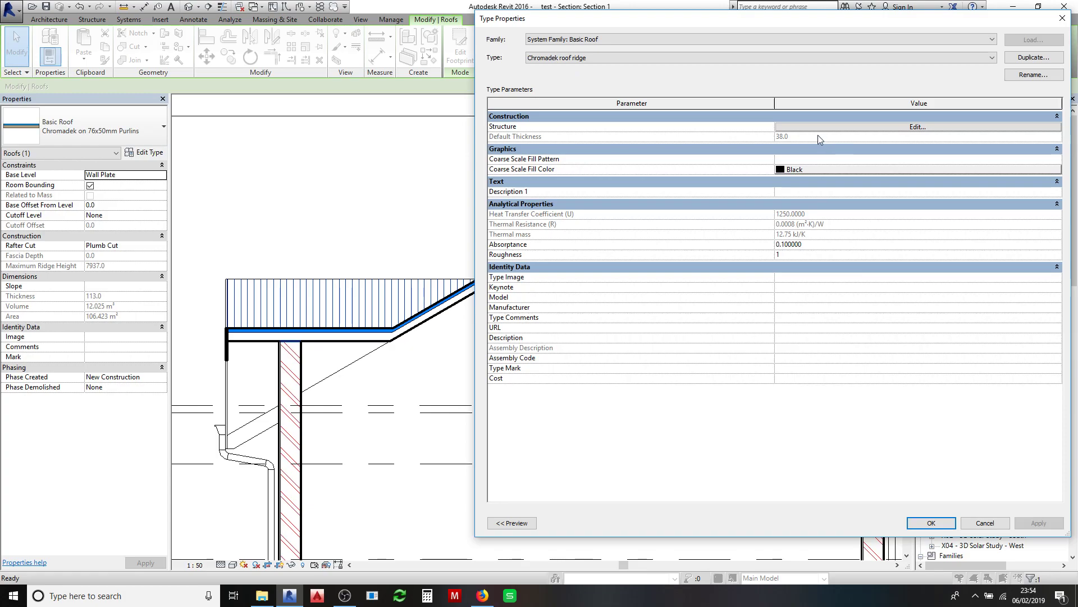
{"action": "left_click", "coordinate": [929, 522]}
Lift the ridge roof, then move its apex down onto the main roof ridge at a 130.5 offset
{"action": "scroll", "coordinate": [606, 205], "scroll_direction": "up", "scroll_amount": 3}
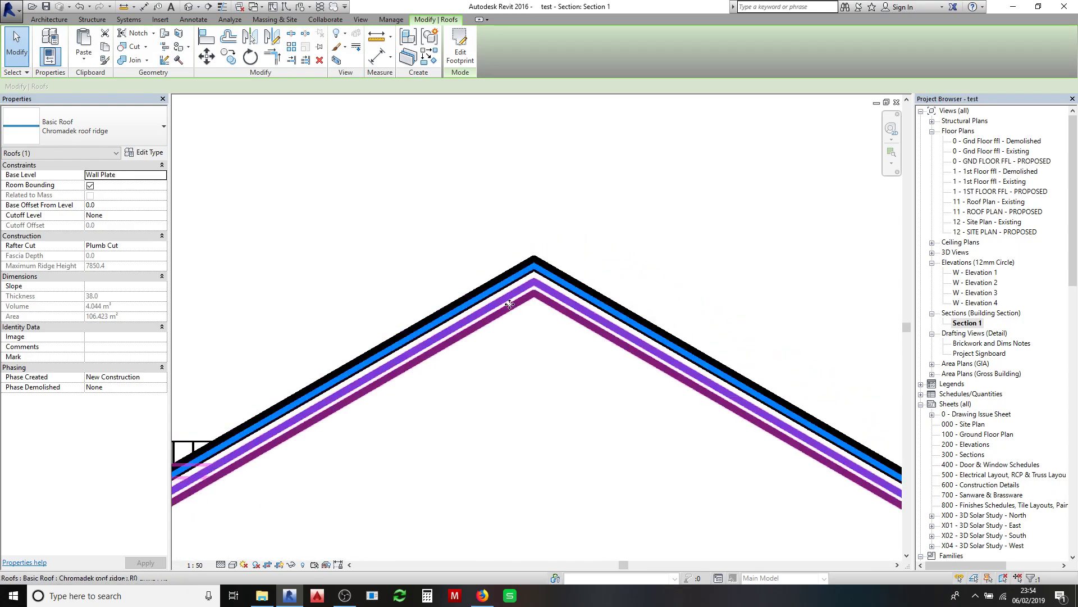
{"action": "left_click", "coordinate": [207, 56]}
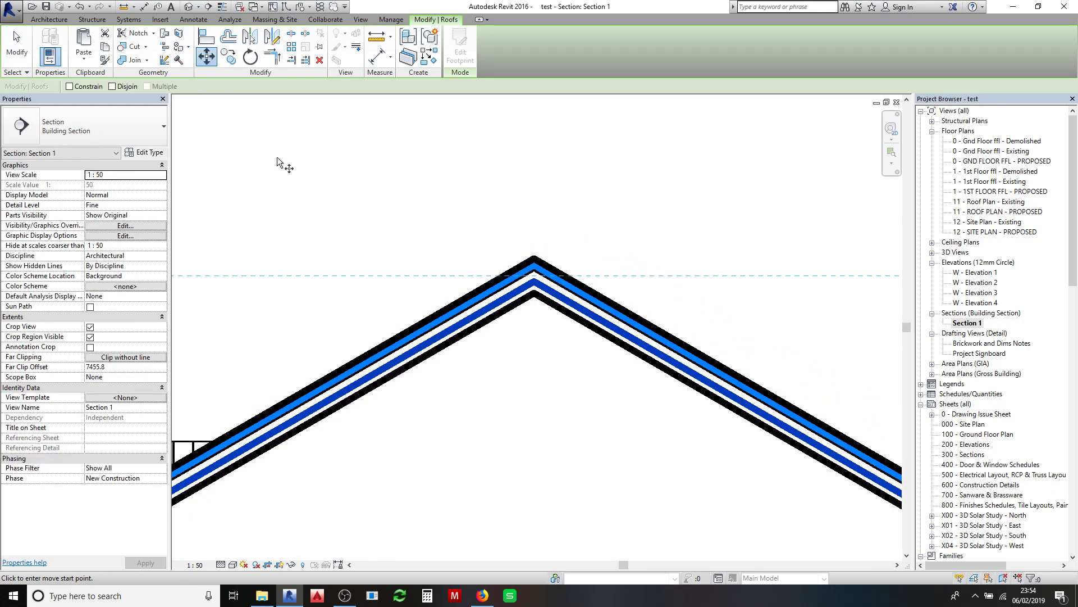
{"action": "left_click", "coordinate": [332, 327]}
{"action": "left_click", "coordinate": [332, 237]}
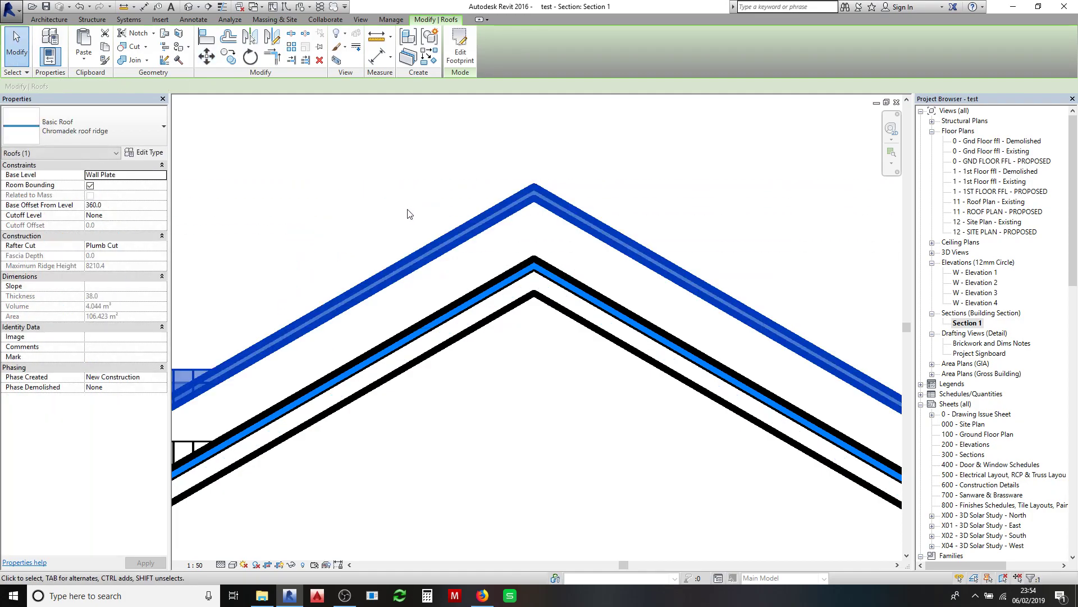
{"action": "left_click", "coordinate": [206, 56]}
{"action": "scroll", "coordinate": [551, 191], "scroll_direction": "up", "scroll_amount": 3}
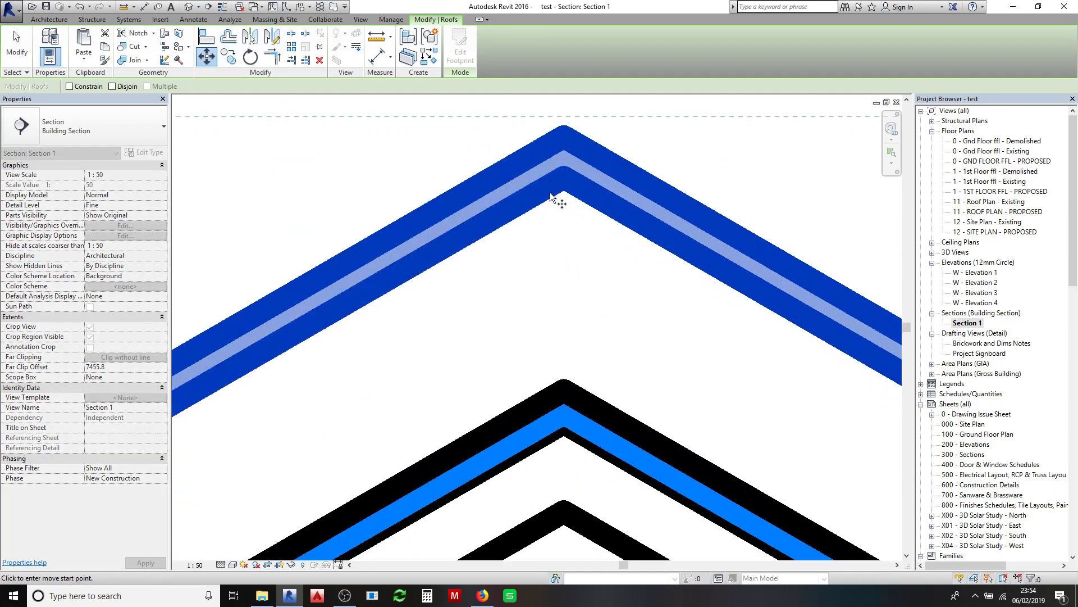
{"action": "left_click", "coordinate": [561, 183]}
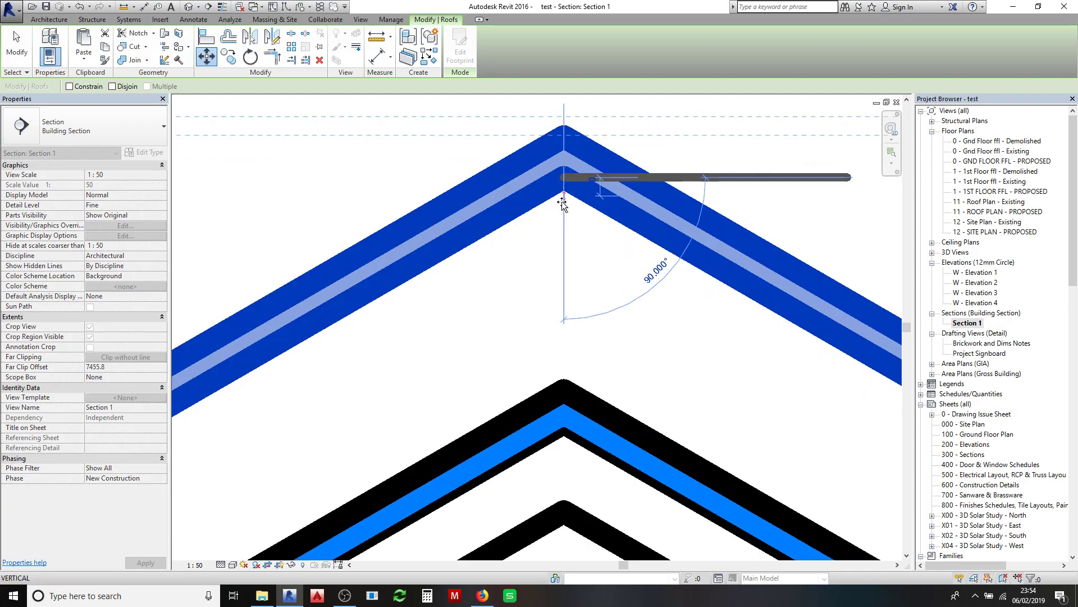
{"action": "left_click", "coordinate": [560, 382]}
{"action": "scroll", "coordinate": [491, 226], "scroll_direction": "down", "scroll_amount": 3}
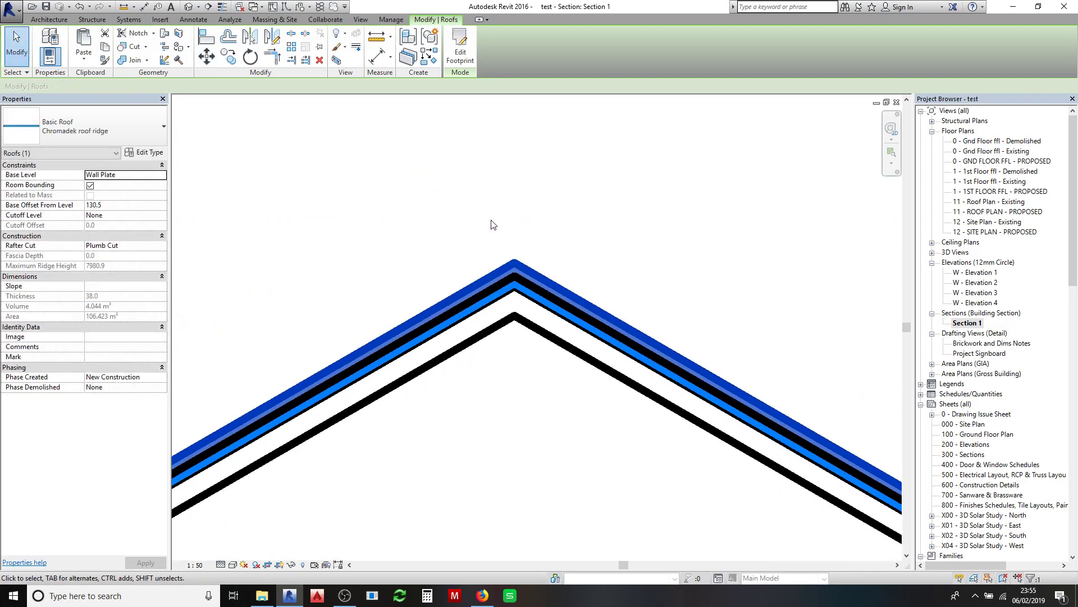
{"action": "scroll", "coordinate": [491, 224], "scroll_direction": "down", "scroll_amount": 4}
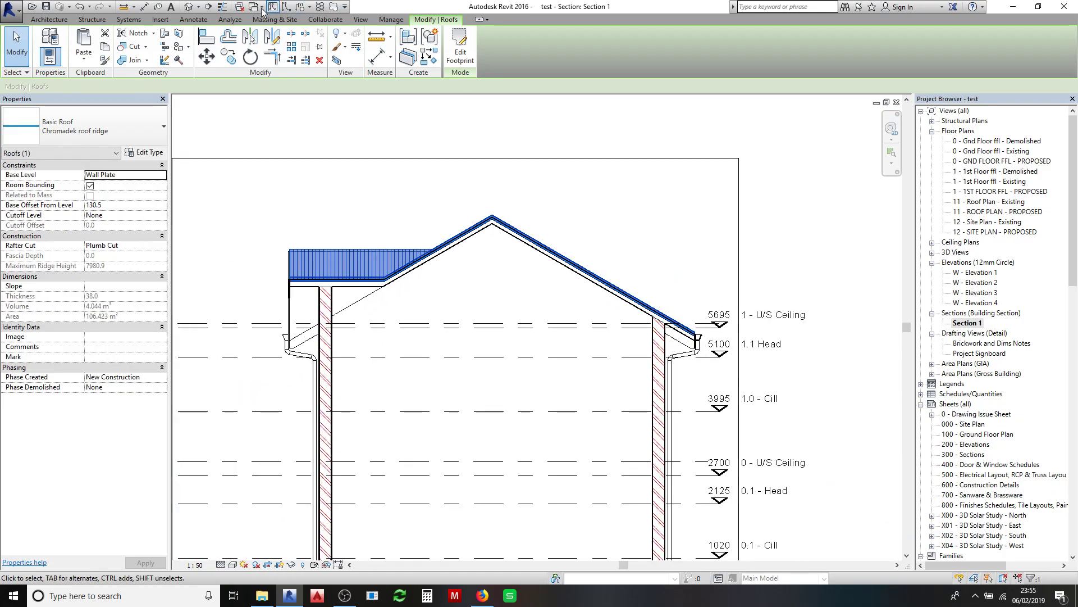
Switch to the default 3D view, then select the ridge roof and open its type properties
{"action": "left_click", "coordinate": [198, 7]}
{"action": "left_click", "coordinate": [220, 24]}
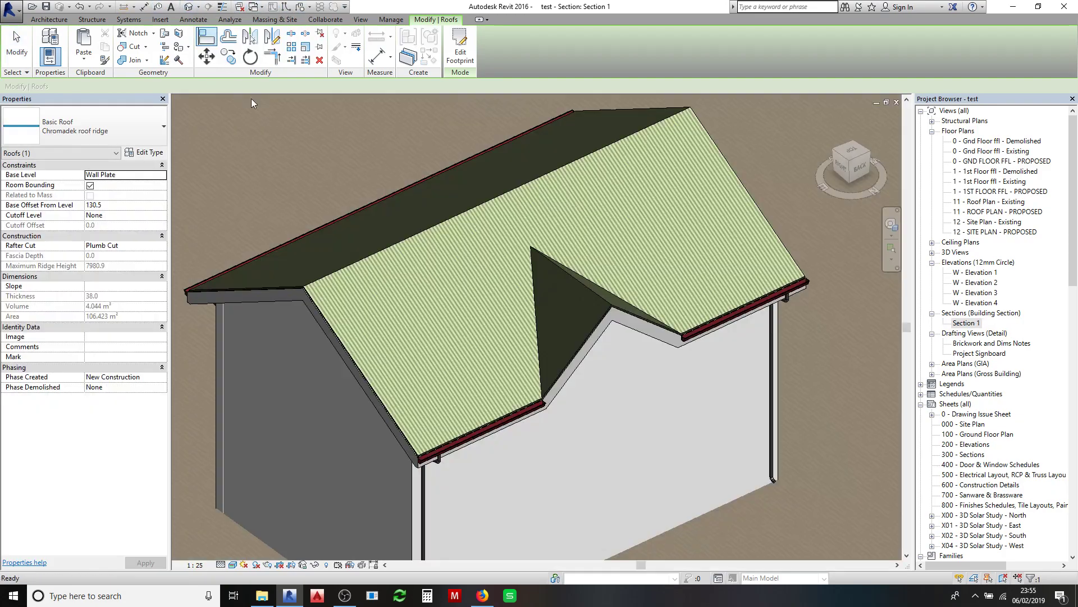
{"action": "scroll", "coordinate": [351, 264], "scroll_direction": "up", "scroll_amount": 4}
{"action": "scroll", "coordinate": [430, 235], "scroll_direction": "down", "scroll_amount": 5}
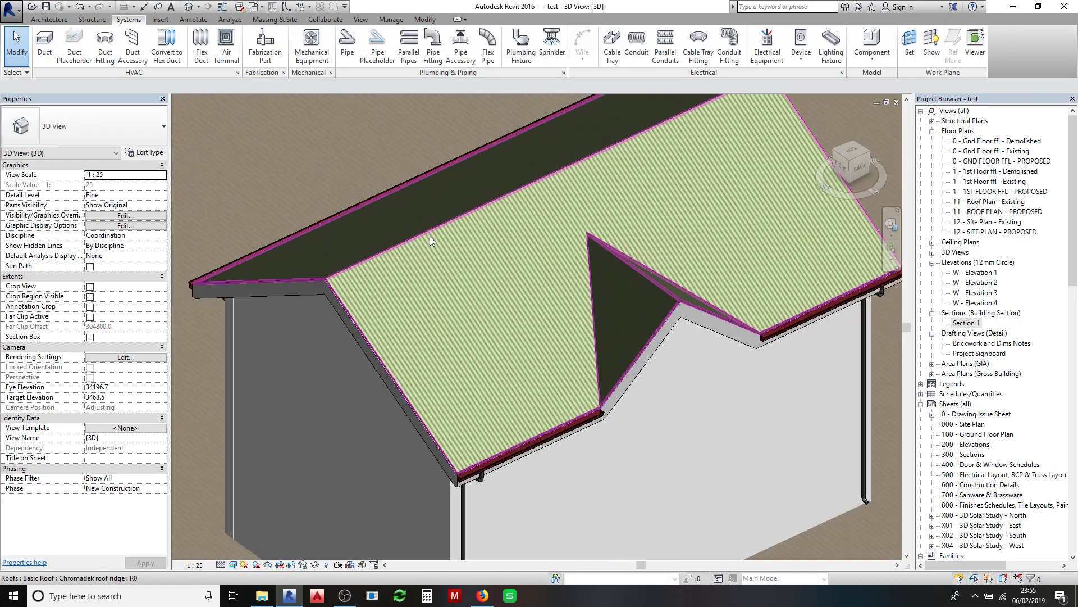
{"action": "scroll", "coordinate": [337, 258], "scroll_direction": "up", "scroll_amount": 3}
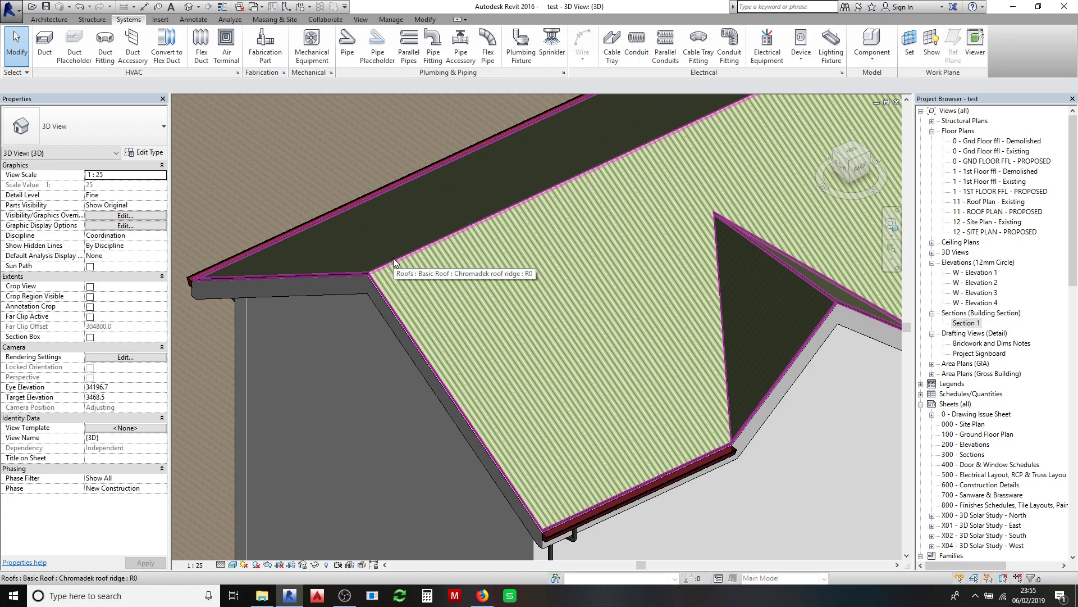
{"action": "left_click", "coordinate": [393, 258]}
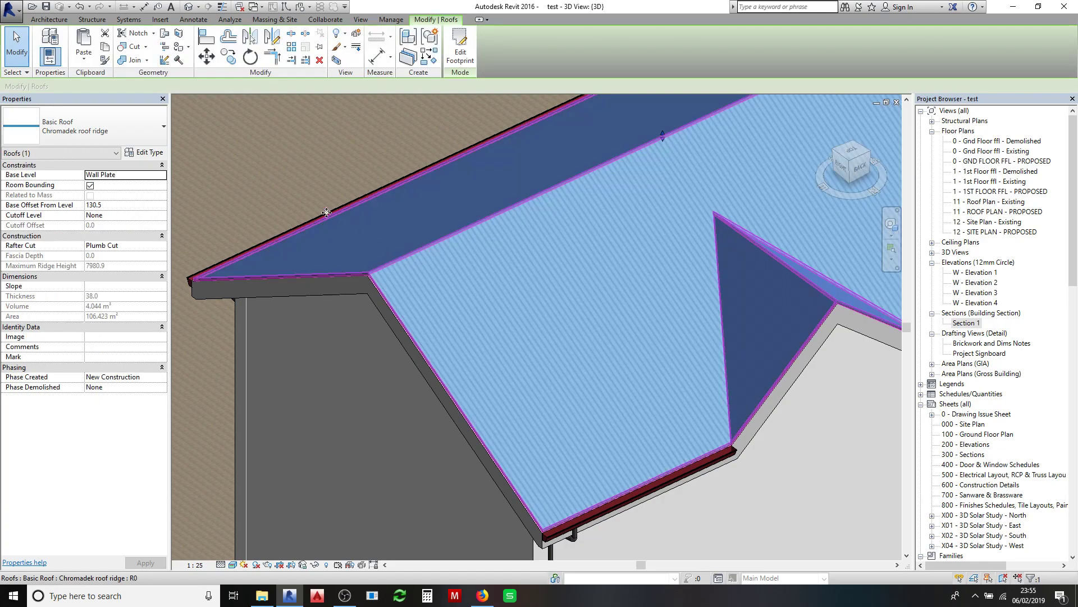
{"action": "left_click", "coordinate": [148, 152]}
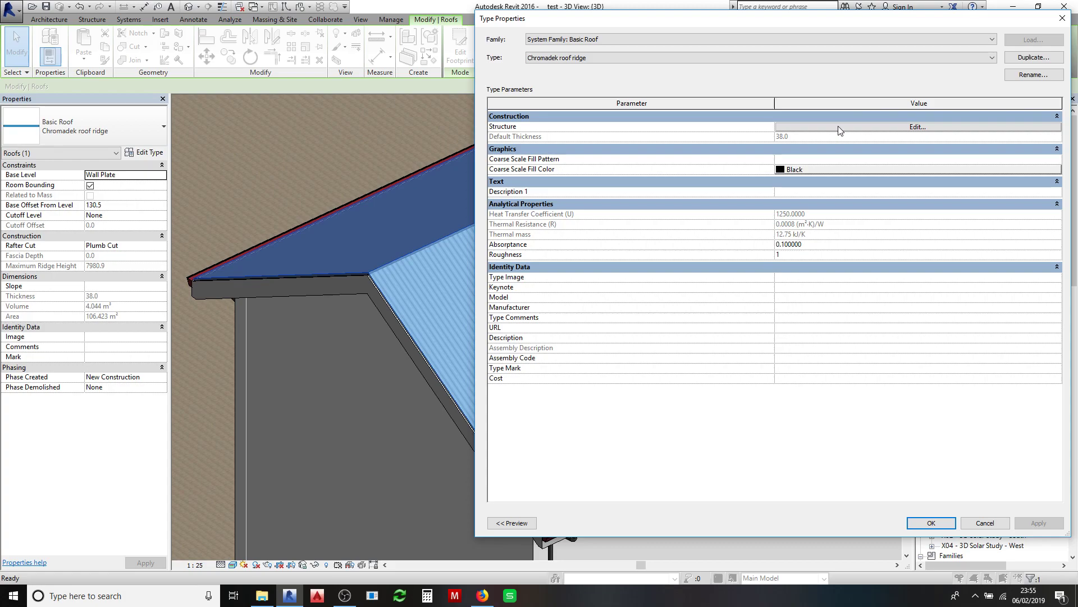
Set the ridge type's structure layer to Metal-Steel-Chromadek-Flat-01 Aloe Green and confirm all dialogs
{"action": "left_click", "coordinate": [840, 128]}
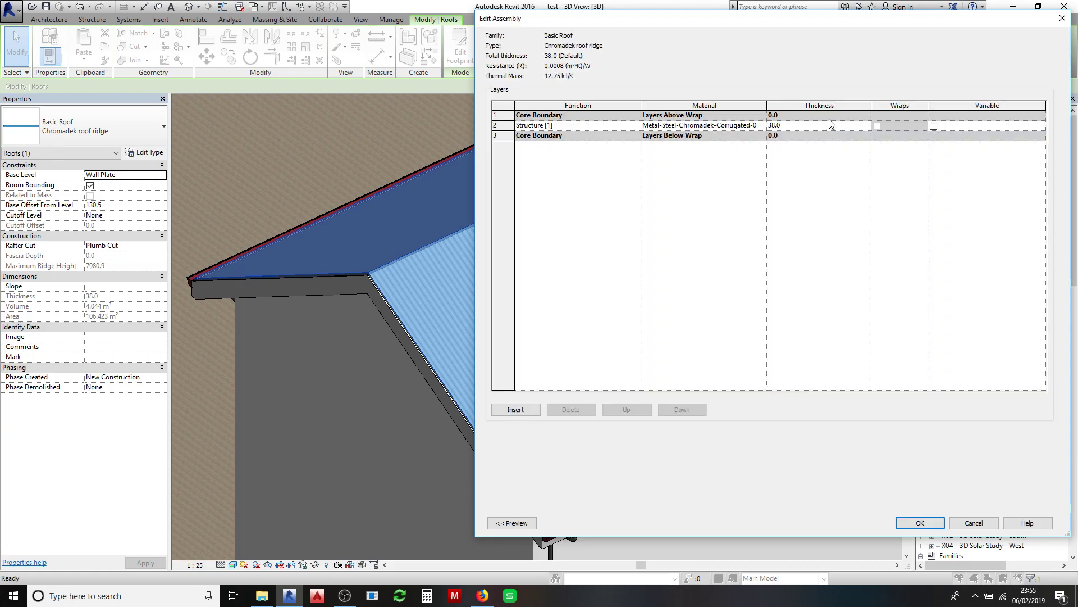
{"action": "left_click", "coordinate": [757, 126]}
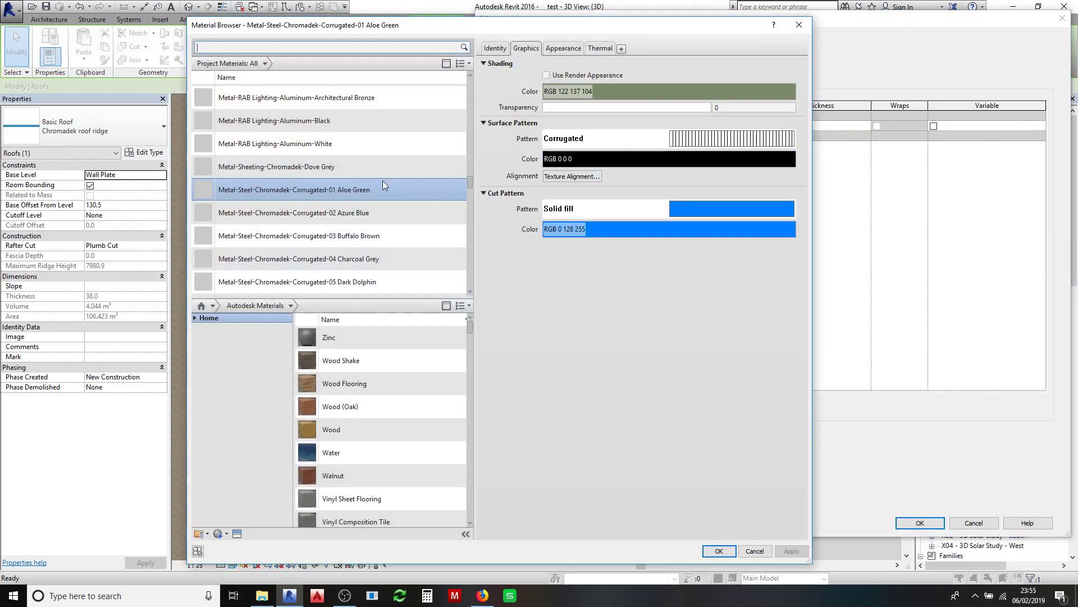
{"action": "scroll", "coordinate": [383, 181], "scroll_direction": "down", "scroll_amount": 1}
{"action": "scroll", "coordinate": [383, 181], "scroll_direction": "down", "scroll_amount": 4}
{"action": "scroll", "coordinate": [380, 181], "scroll_direction": "down", "scroll_amount": 1}
{"action": "scroll", "coordinate": [379, 181], "scroll_direction": "down", "scroll_amount": 1}
{"action": "scroll", "coordinate": [376, 177], "scroll_direction": "up", "scroll_amount": 1}
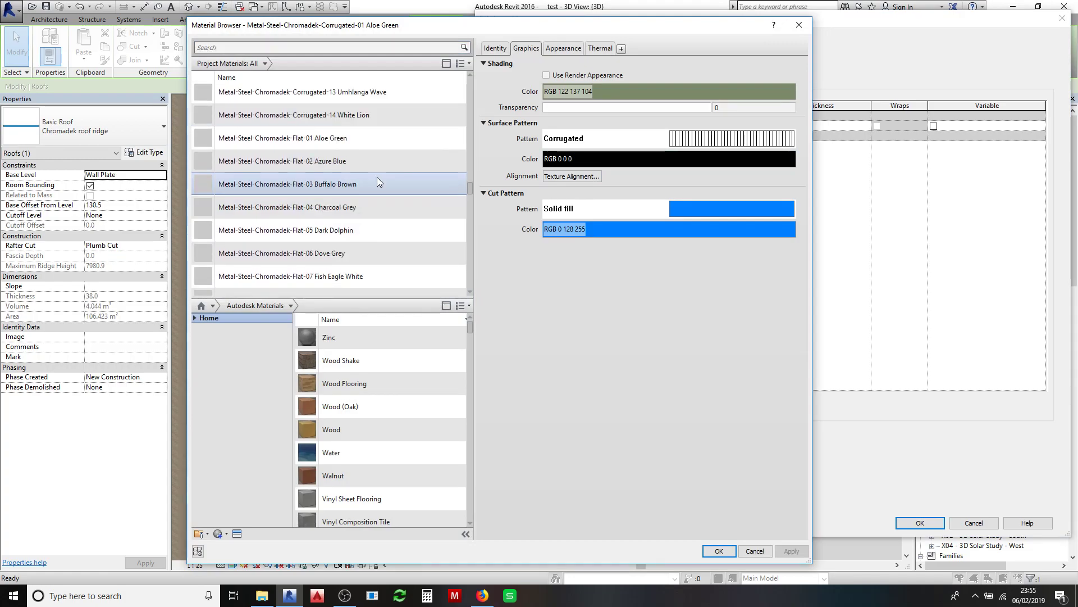
{"action": "left_click", "coordinate": [330, 139]}
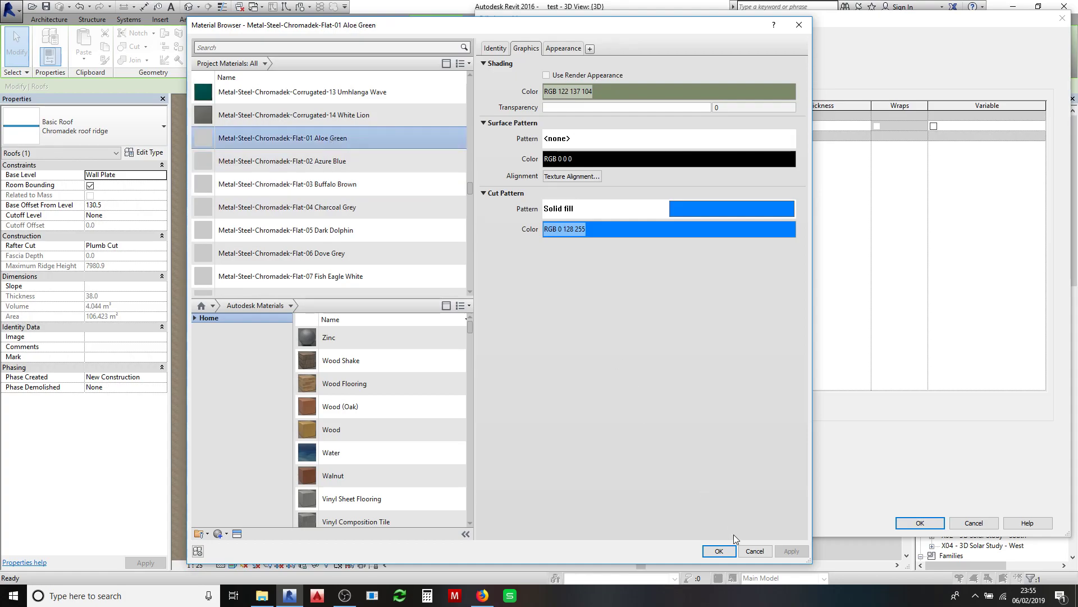
{"action": "left_click", "coordinate": [720, 552]}
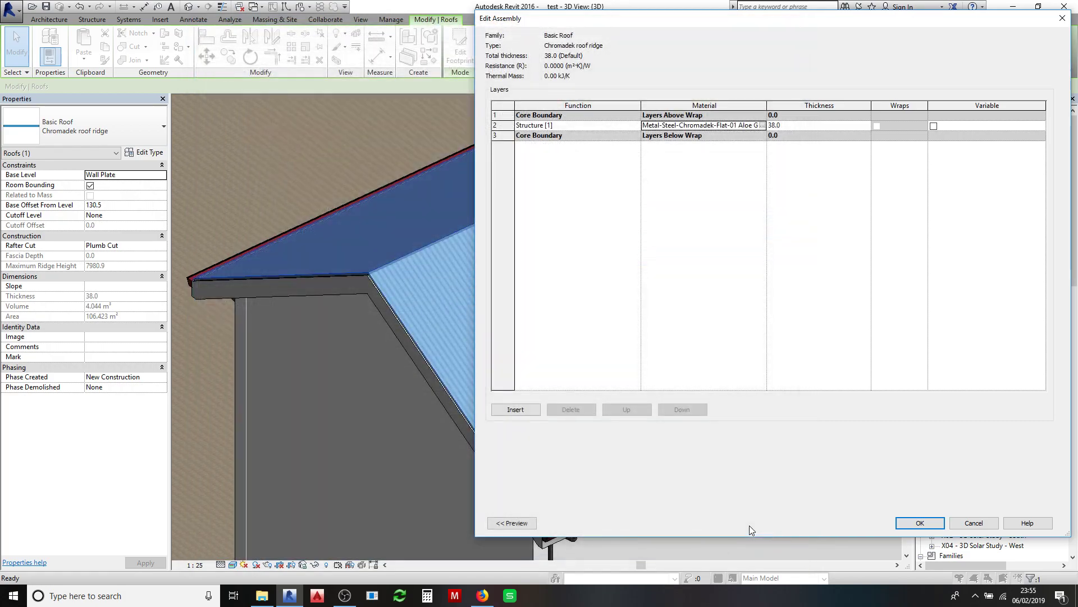
{"action": "left_click", "coordinate": [920, 523]}
{"action": "left_click", "coordinate": [922, 523]}
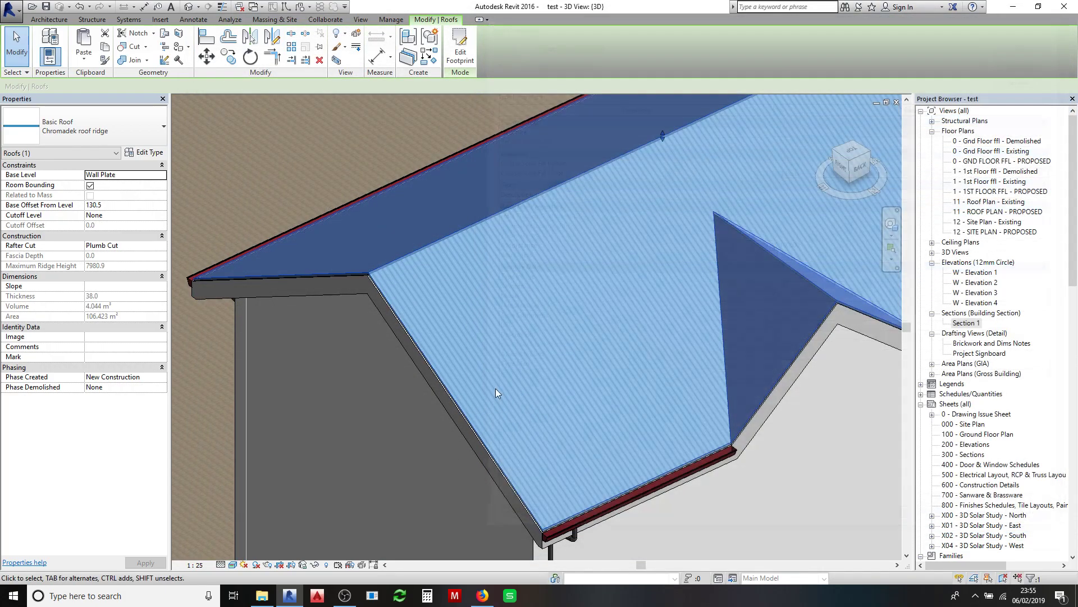
Orbit the model to inspect the flat Aloe Green ridge roof, then reselect it
{"action": "left_click", "coordinate": [302, 208]}
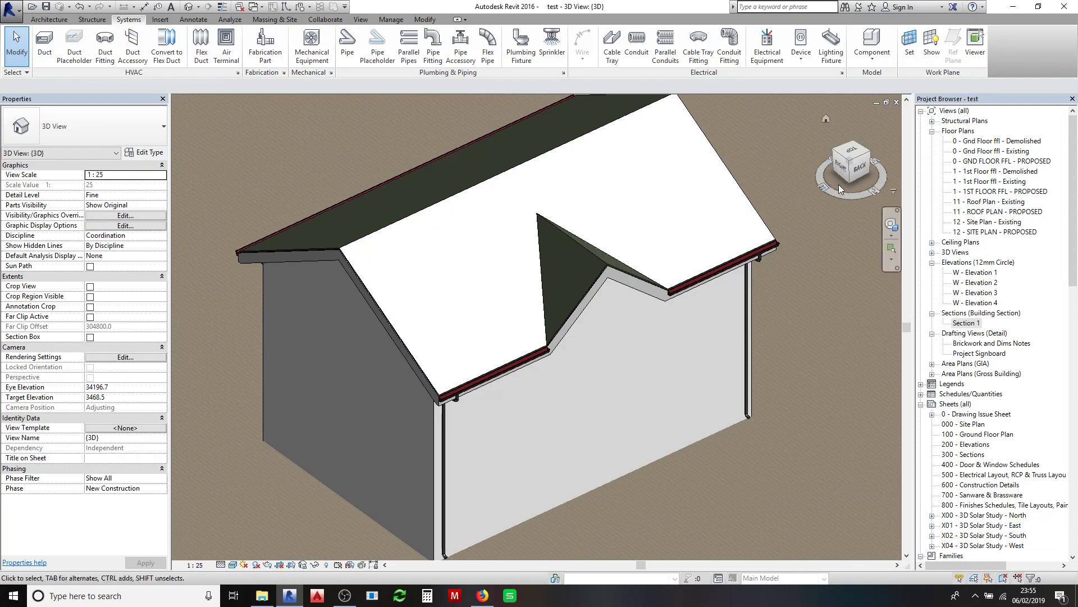
{"action": "mouse_move", "coordinate": [853, 164]}
{"action": "left_mouse_down"}
{"action": "mouse_move", "coordinate": [896, 156]}
{"action": "mouse_move", "coordinate": [2, 162]}
{"action": "left_mouse_up"}
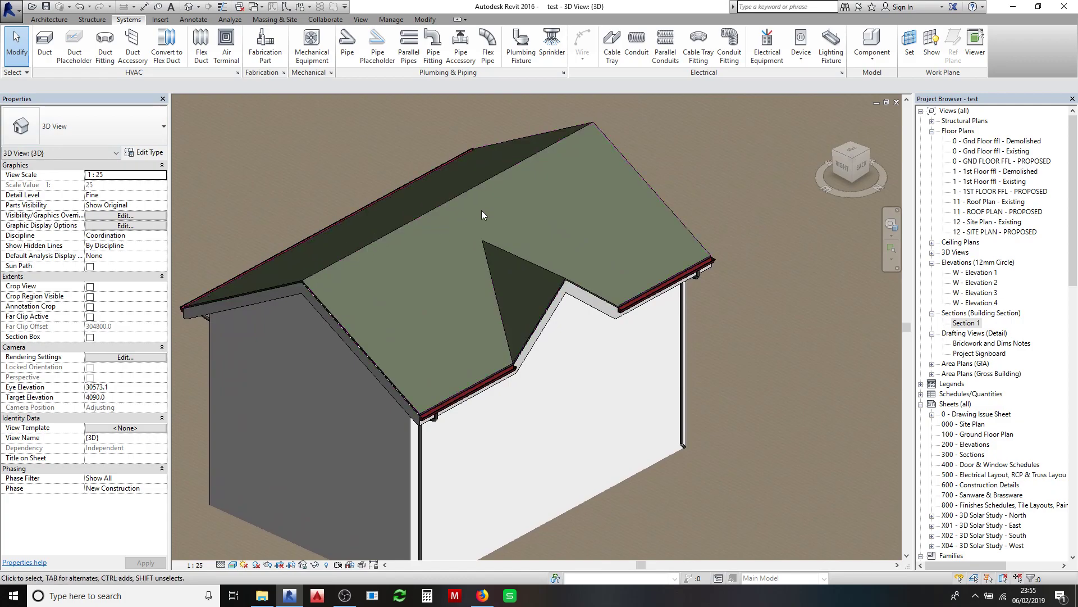
{"action": "left_click", "coordinate": [540, 148]}
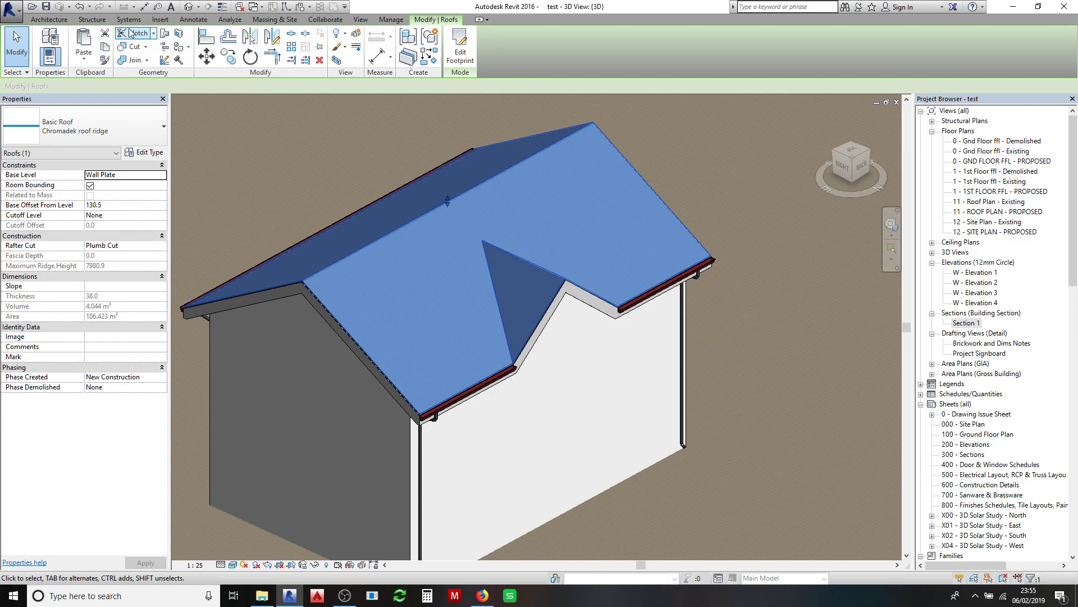
{"action": "left_click", "coordinate": [55, 20]}
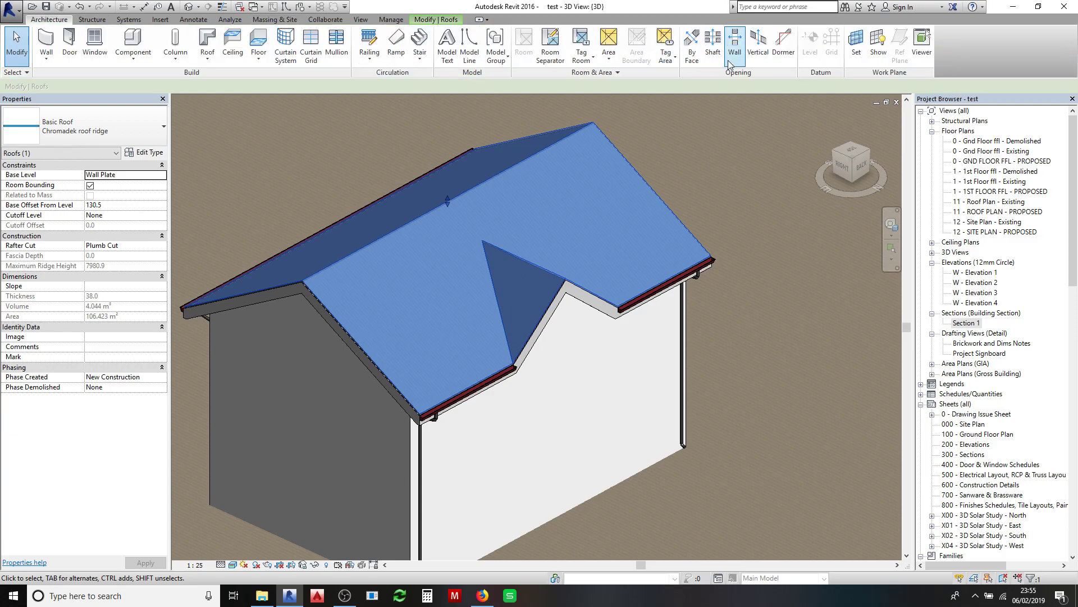
Start a vertical opening in the ridge roof and pick the left eave and hip edges
{"action": "left_click", "coordinate": [760, 47]}
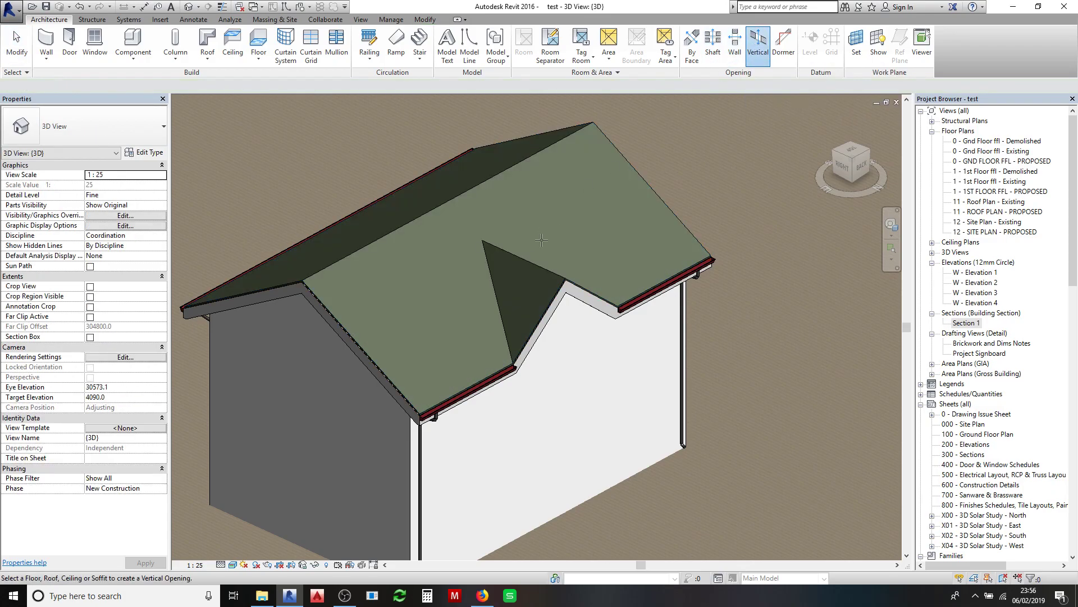
{"action": "left_click", "coordinate": [618, 148]}
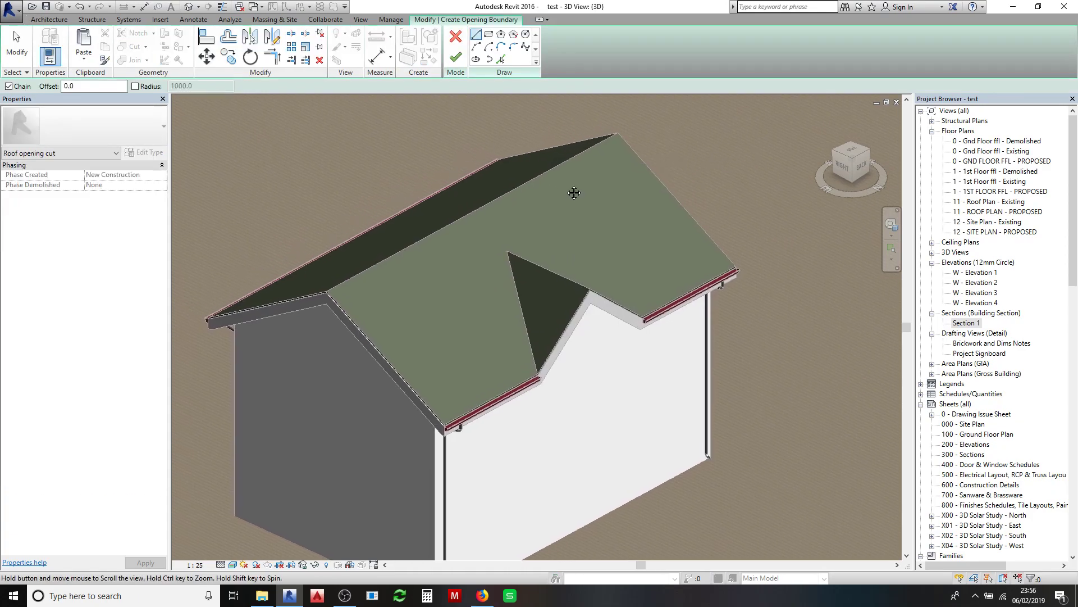
{"action": "left_click", "coordinate": [501, 59]}
{"action": "scroll", "coordinate": [213, 325], "scroll_direction": "up", "scroll_amount": 5}
{"action": "scroll", "coordinate": [264, 326], "scroll_direction": "up", "scroll_amount": 2}
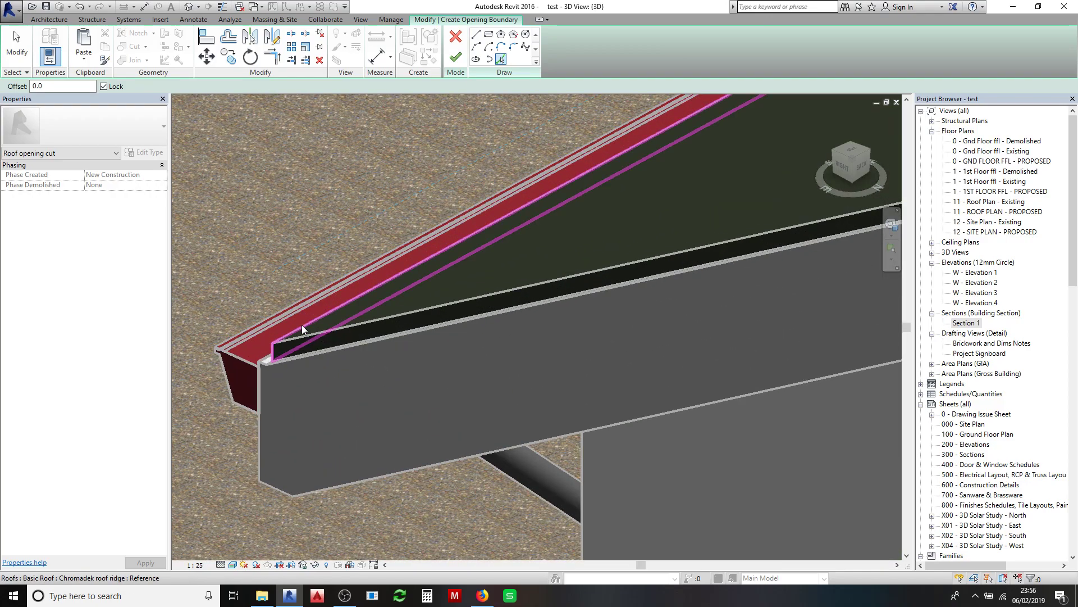
{"action": "left_click", "coordinate": [302, 325]}
{"action": "scroll", "coordinate": [281, 228], "scroll_direction": "down", "scroll_amount": 4}
{"action": "scroll", "coordinate": [461, 241], "scroll_direction": "up", "scroll_amount": 6}
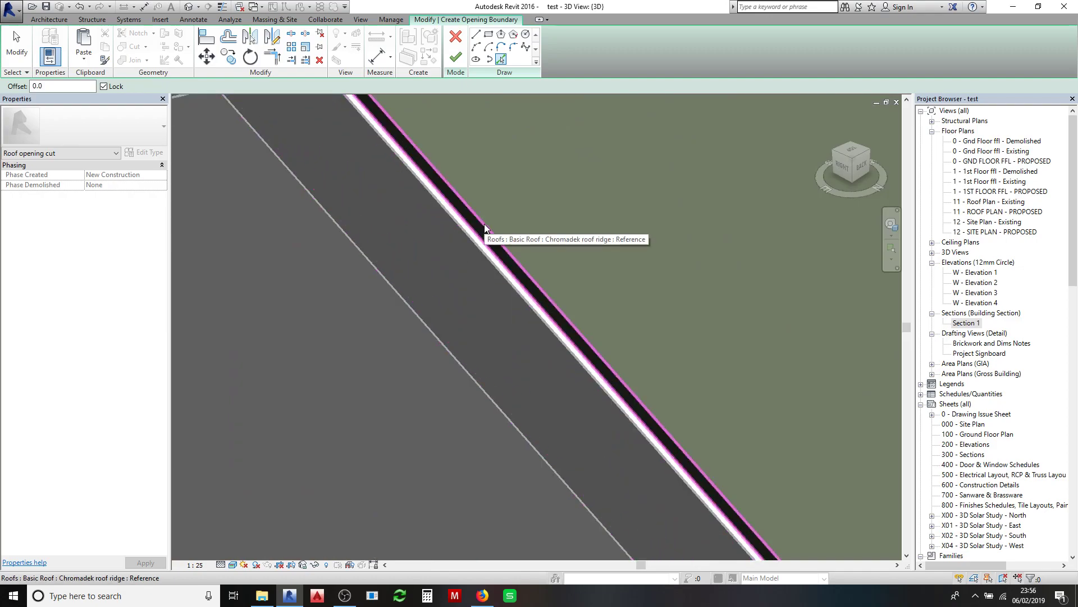
{"action": "left_click", "coordinate": [485, 224]}
{"action": "scroll", "coordinate": [484, 222], "scroll_direction": "down", "scroll_amount": 4}
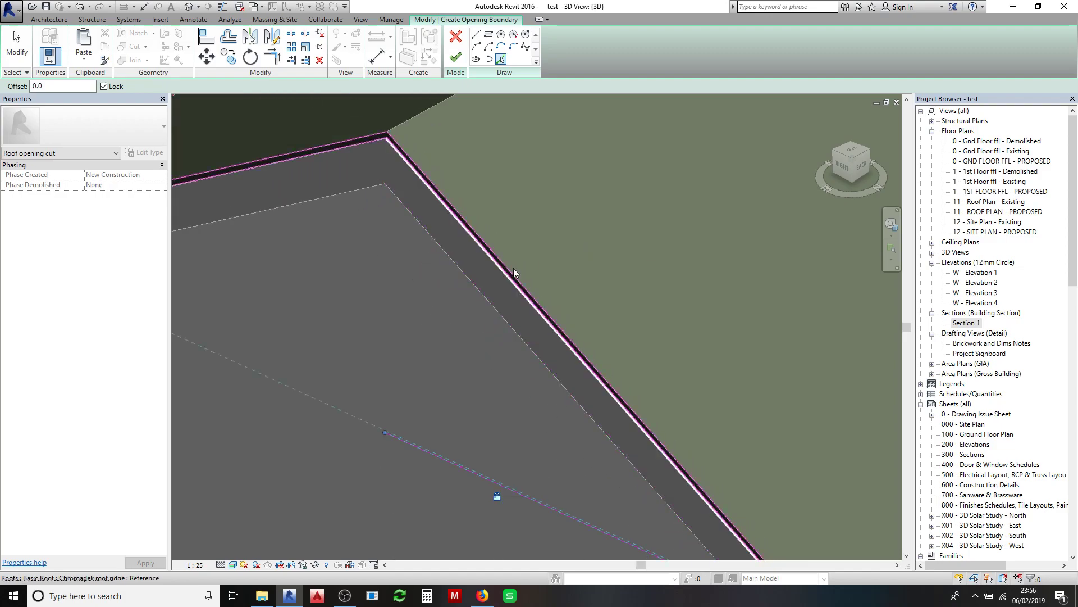
{"action": "scroll", "coordinate": [419, 207], "scroll_direction": "down", "scroll_amount": 3}
Add the gutter corner, roof edge and gutter edge to the opening boundary
{"action": "middle_click_drag", "start_coordinate": [523, 296], "coordinate": [744, 278]}
{"action": "scroll", "coordinate": [744, 278], "scroll_direction": "up", "scroll_amount": 2}
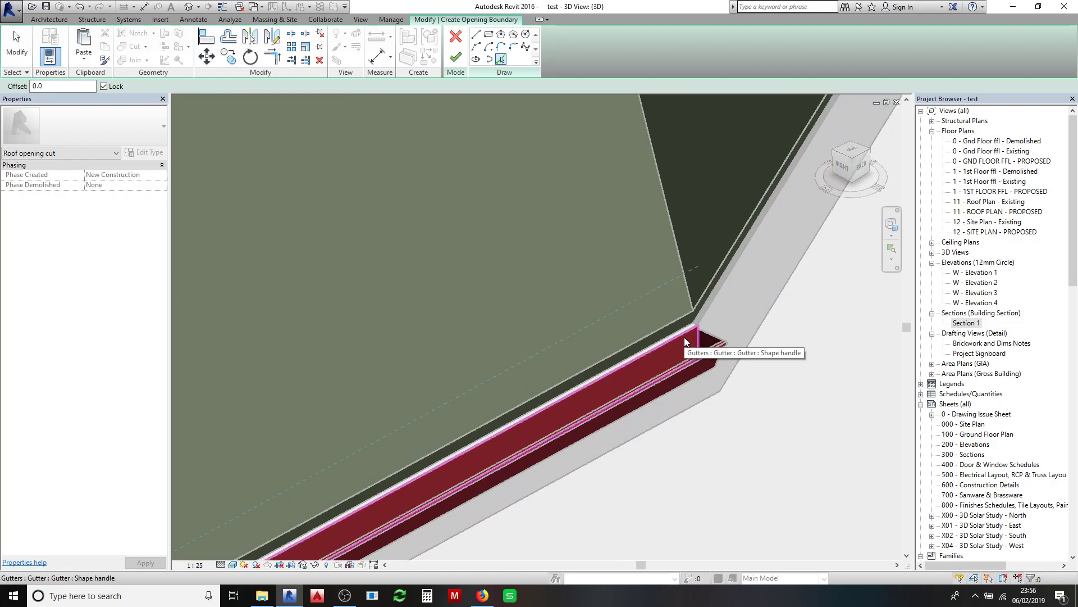
{"action": "left_click", "coordinate": [723, 292]}
{"action": "scroll", "coordinate": [554, 343], "scroll_direction": "down", "scroll_amount": 2}
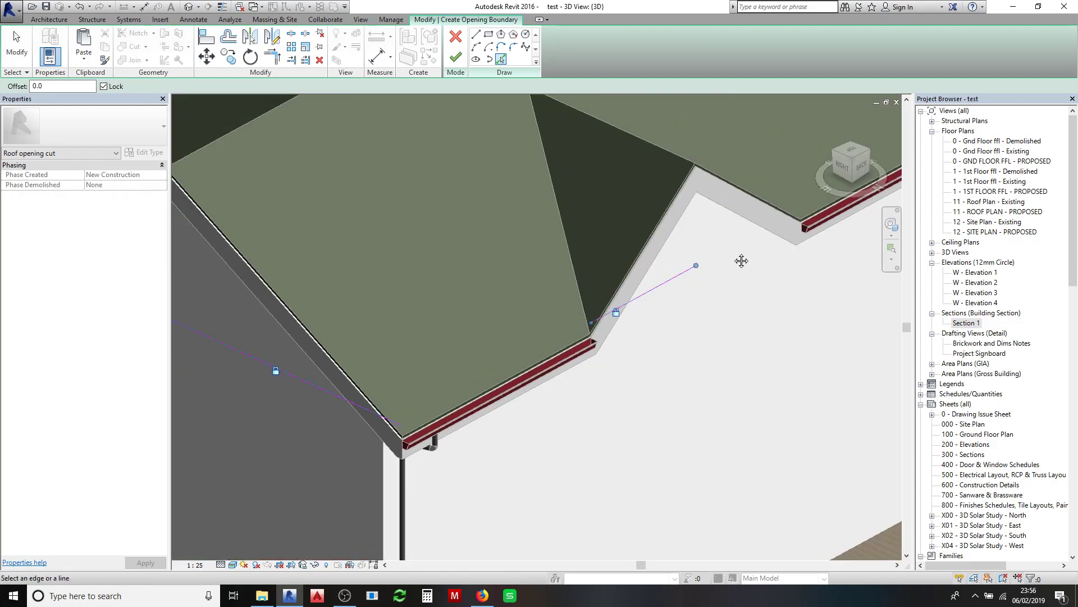
{"action": "scroll", "coordinate": [741, 260], "scroll_direction": "up", "scroll_amount": 3}
{"action": "scroll", "coordinate": [734, 254], "scroll_direction": "up", "scroll_amount": 2}
{"action": "left_click", "coordinate": [734, 258]}
{"action": "scroll", "coordinate": [777, 377], "scroll_direction": "down", "scroll_amount": 5}
{"action": "scroll", "coordinate": [466, 399], "scroll_direction": "up", "scroll_amount": 5}
{"action": "scroll", "coordinate": [383, 385], "scroll_direction": "up", "scroll_amount": 3}
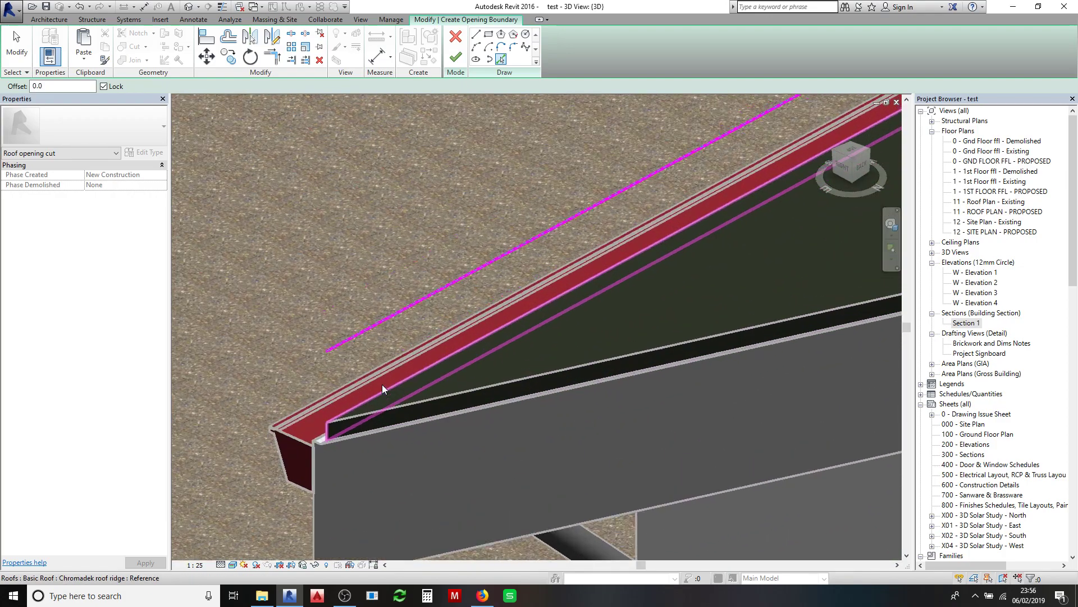
{"action": "key", "text": "Escape"}
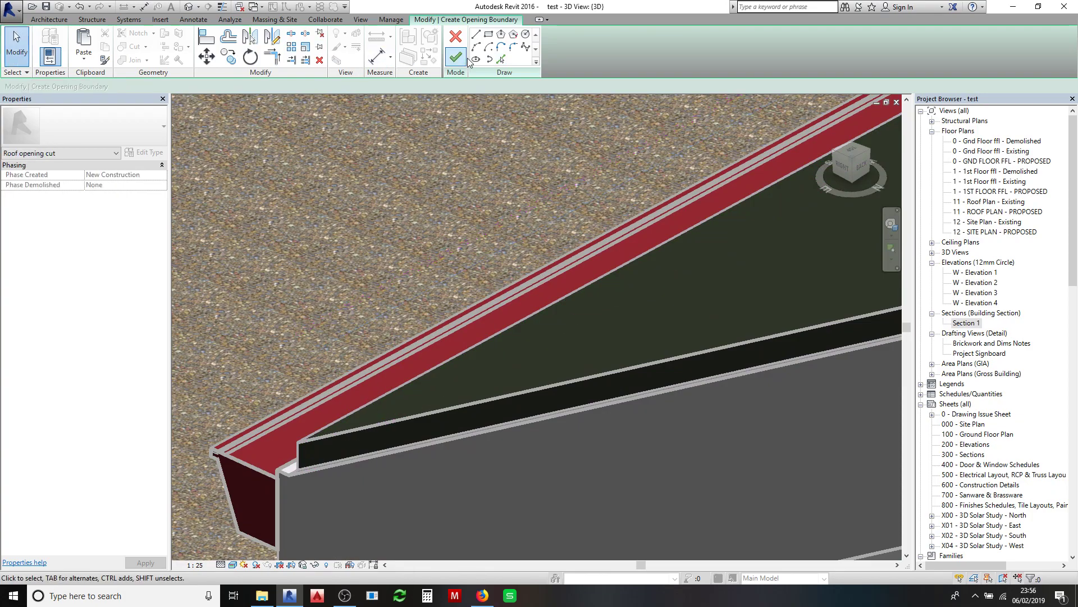
{"action": "left_click", "coordinate": [501, 59]}
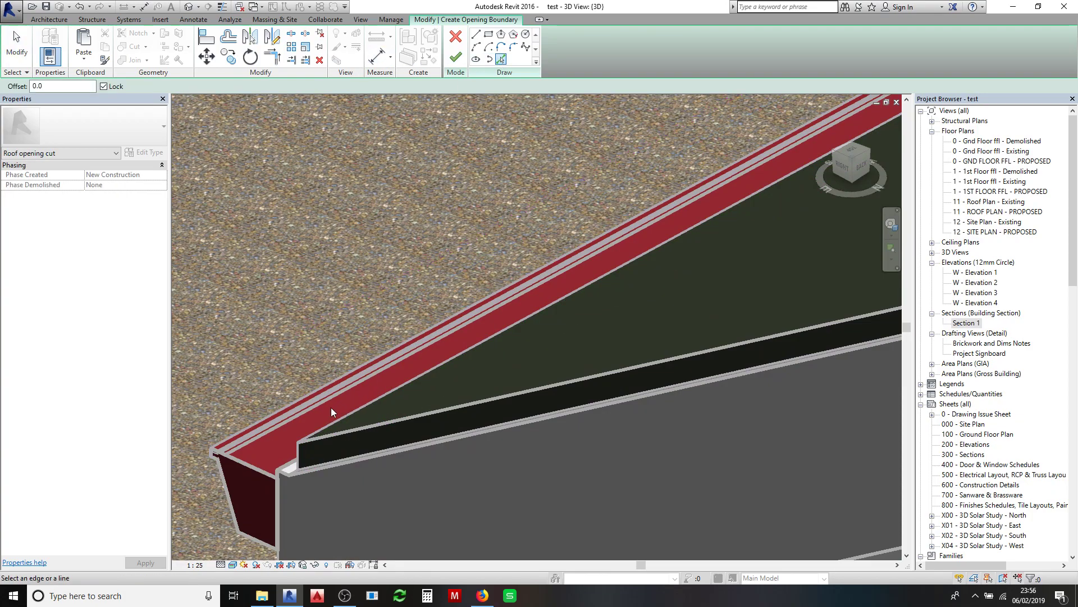
{"action": "left_click", "coordinate": [287, 460]}
{"action": "scroll", "coordinate": [332, 284], "scroll_direction": "down", "scroll_amount": 10}
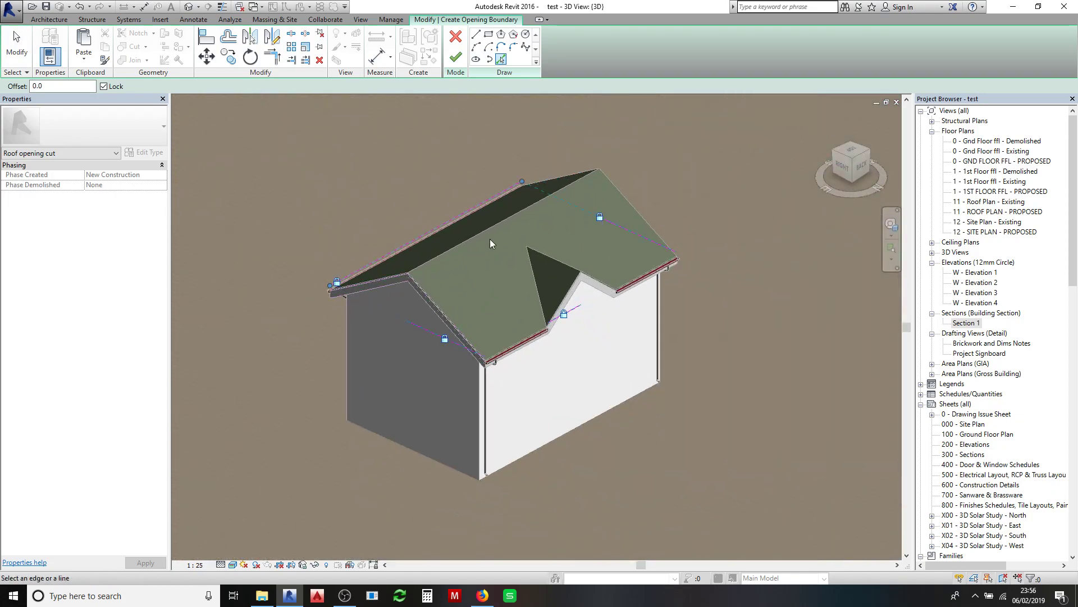
Join the eave, gable and upper-right boundary lines into clean corners with Trim/Extend to Corner
{"action": "left_click", "coordinate": [273, 56]}
{"action": "left_click", "coordinate": [394, 301]}
{"action": "left_click", "coordinate": [433, 386]}
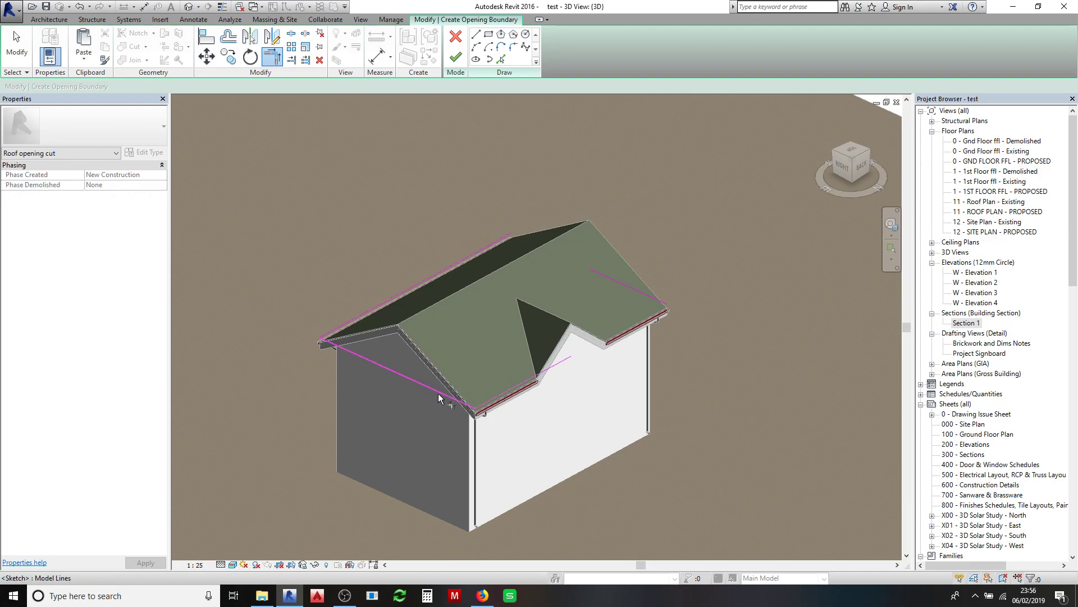
{"action": "left_click", "coordinate": [560, 364]}
{"action": "left_click", "coordinate": [622, 287]}
Finish the ridge corner join, then add the dormer edge and dormer ridge edge to the boundary
{"action": "left_click", "coordinate": [505, 243]}
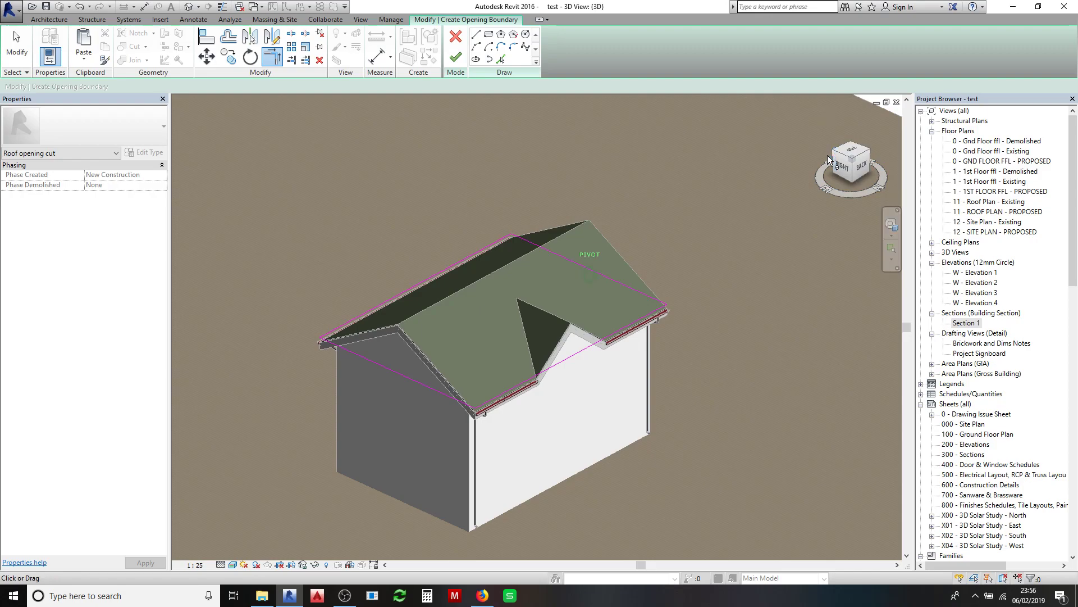
{"action": "left_click_drag", "start_coordinate": [836, 157], "coordinate": [848, 159]}
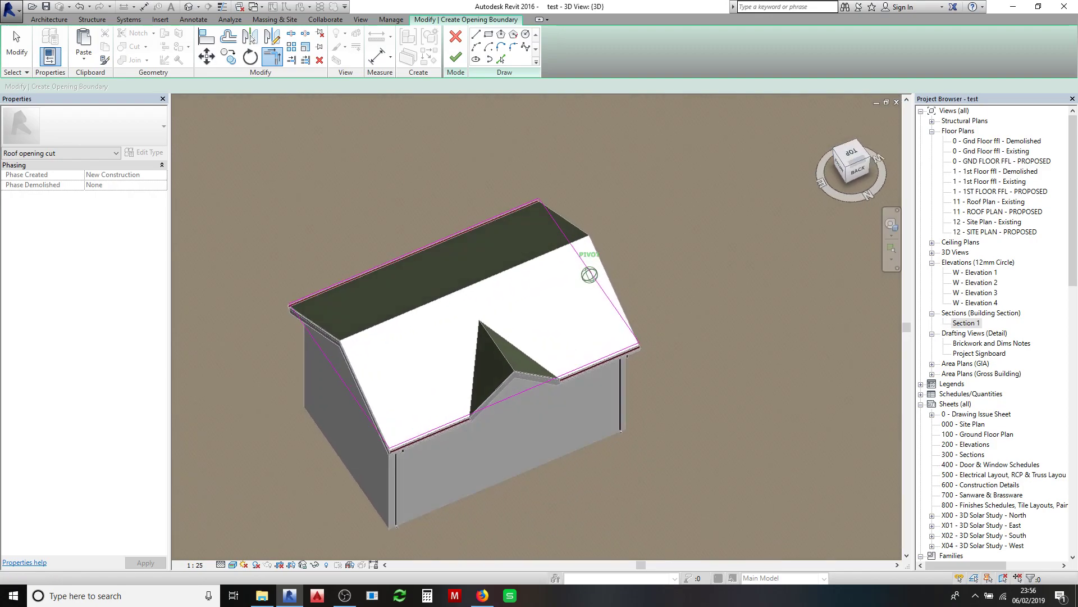
{"action": "scroll", "coordinate": [484, 392], "scroll_direction": "up", "scroll_amount": 5}
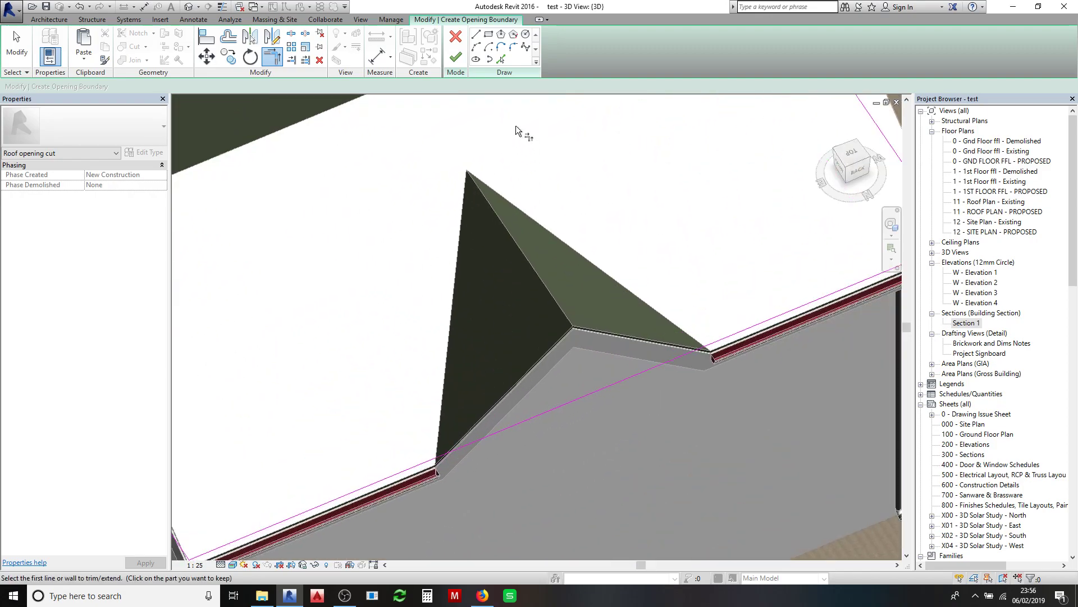
{"action": "left_click", "coordinate": [503, 58]}
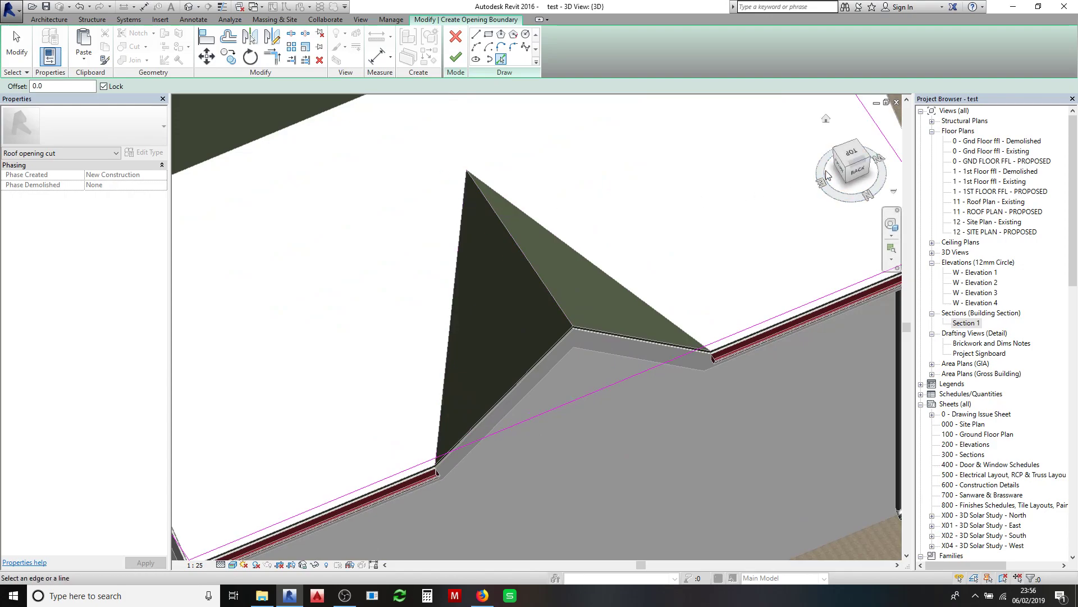
{"action": "left_click_drag", "start_coordinate": [826, 174], "coordinate": [869, 147]}
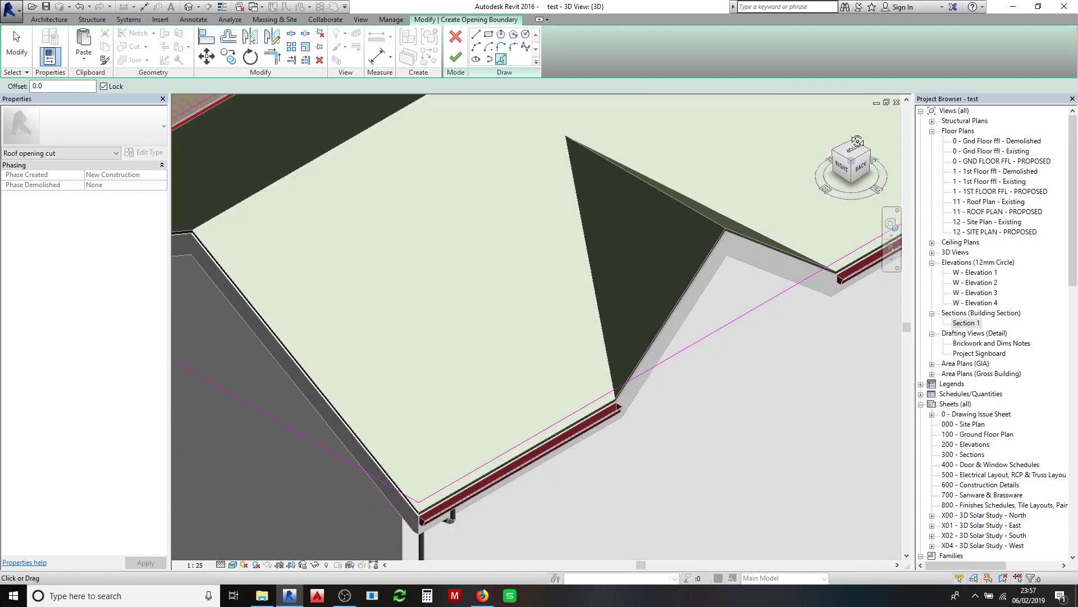
{"action": "middle_click_drag", "start_coordinate": [618, 216], "coordinate": [444, 208]}
{"action": "left_click", "coordinate": [443, 207]}
{"action": "left_click", "coordinate": [552, 206]}
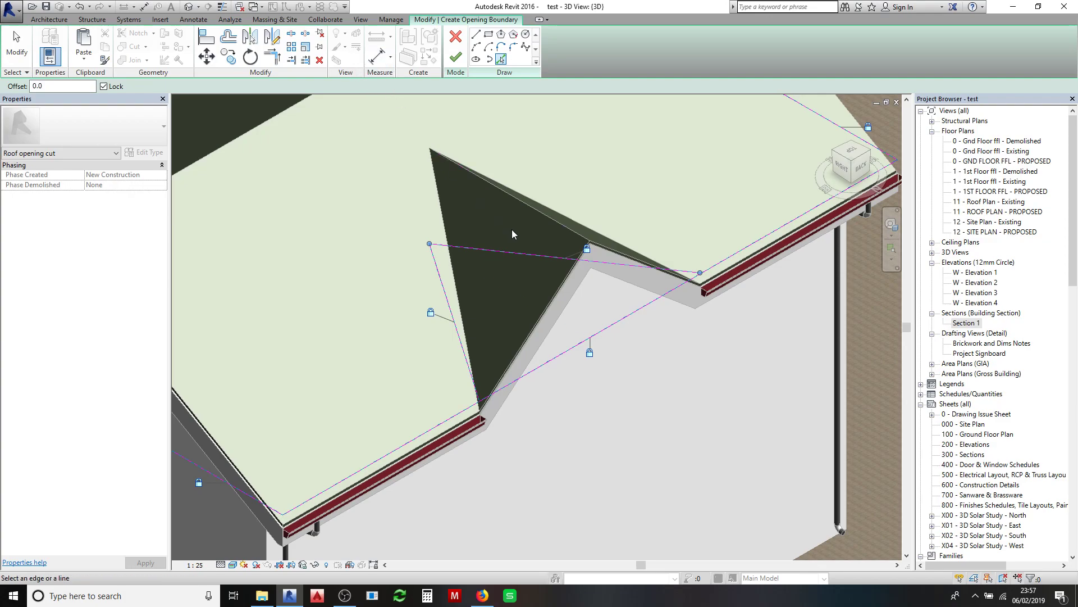
Pick boundary lines at a 300 offset along the ridge and the dormer roof edge
{"action": "scroll", "coordinate": [511, 230], "scroll_direction": "down", "scroll_amount": 3}
{"action": "middle_click_drag", "start_coordinate": [454, 170], "coordinate": [467, 210]}
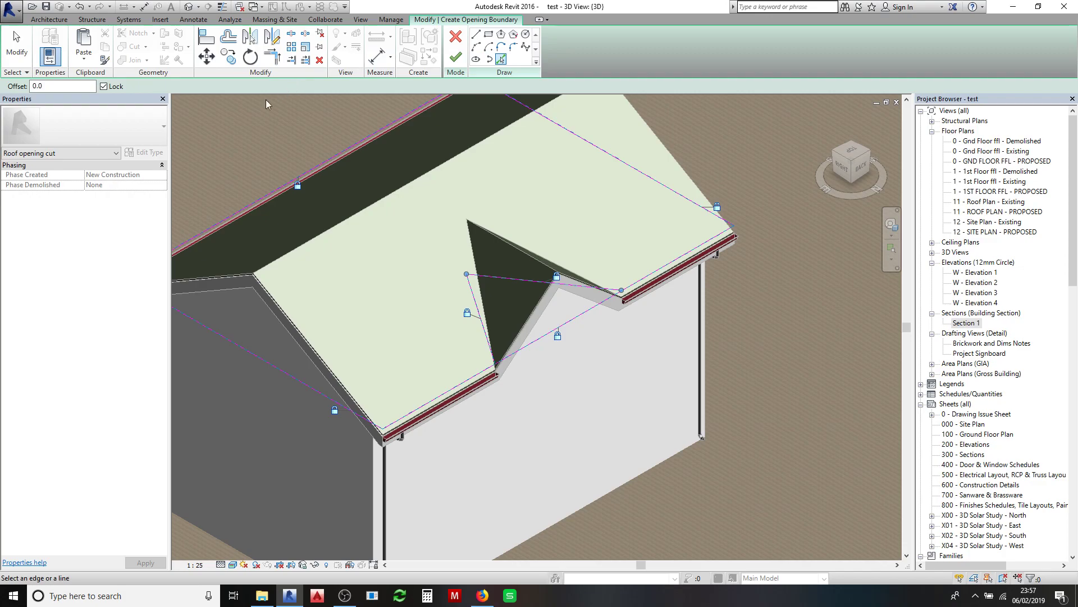
{"action": "left_click_drag", "start_coordinate": [90, 86], "coordinate": [1, 93]}
{"action": "left_click", "coordinate": [335, 225]}
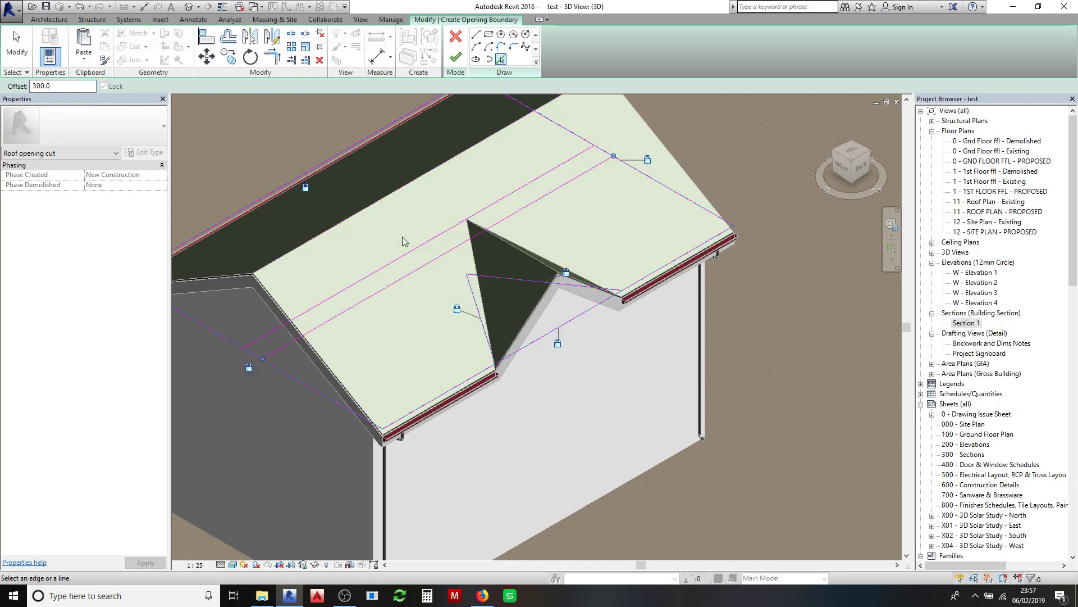
{"action": "left_click", "coordinate": [531, 252]}
{"action": "middle_click_drag", "start_coordinate": [344, 163], "coordinate": [385, 173]}
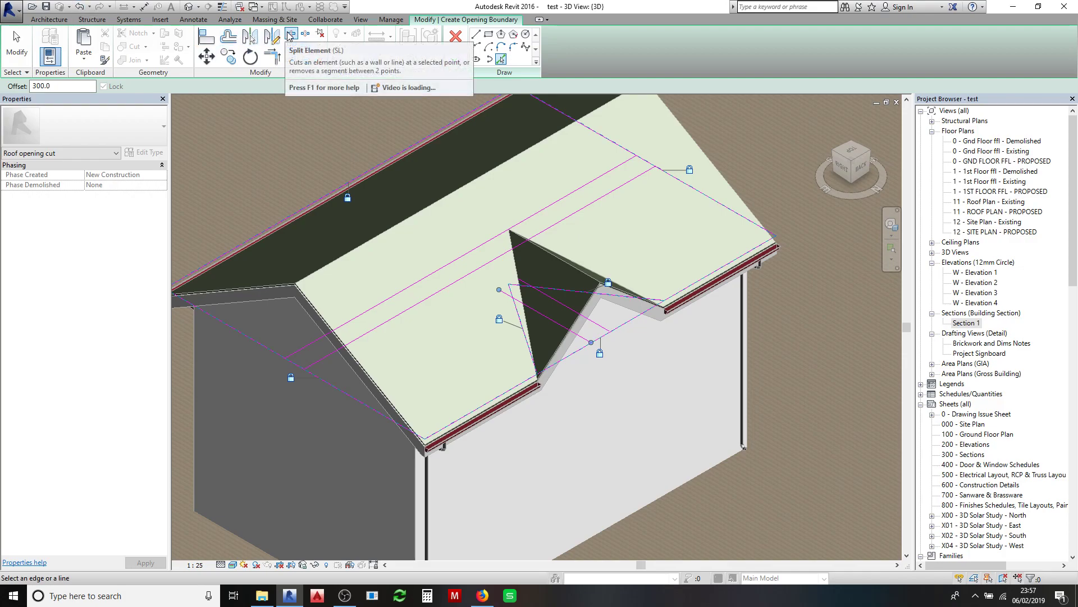
Extend a sketch line to the upper roof-edge line with Trim/Extend Single Element
{"action": "left_click", "coordinate": [290, 34]}
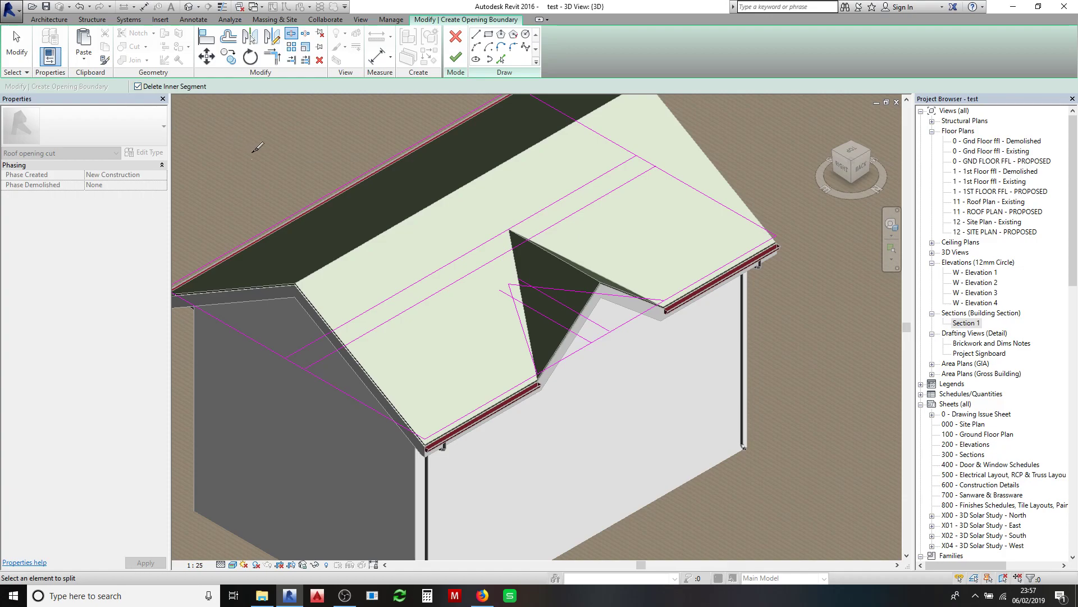
{"action": "scroll", "coordinate": [292, 352], "scroll_direction": "up", "scroll_amount": 4}
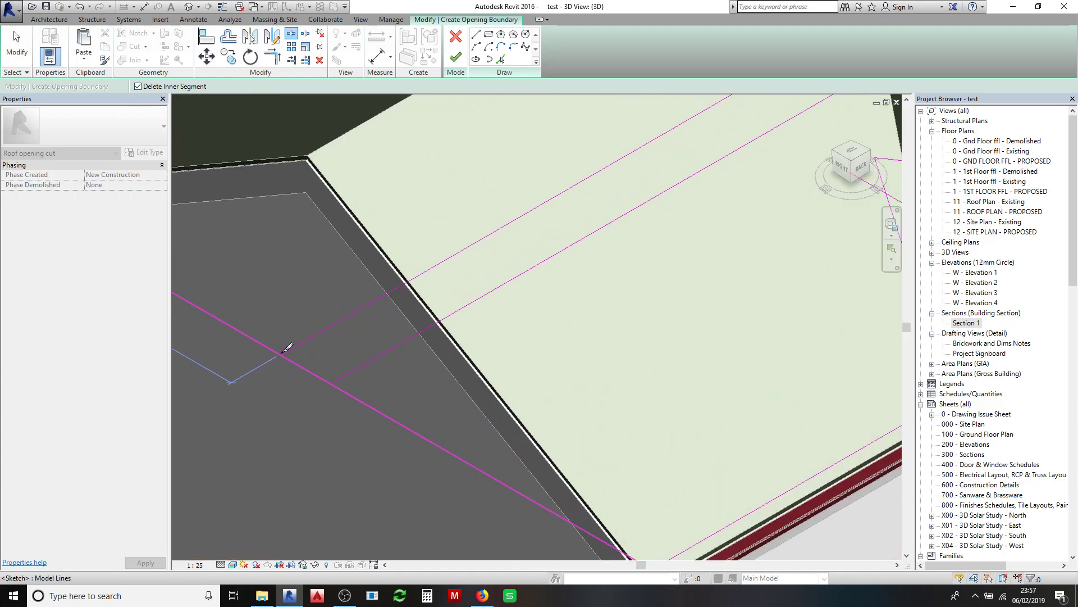
{"action": "scroll", "coordinate": [284, 351], "scroll_direction": "up", "scroll_amount": 3}
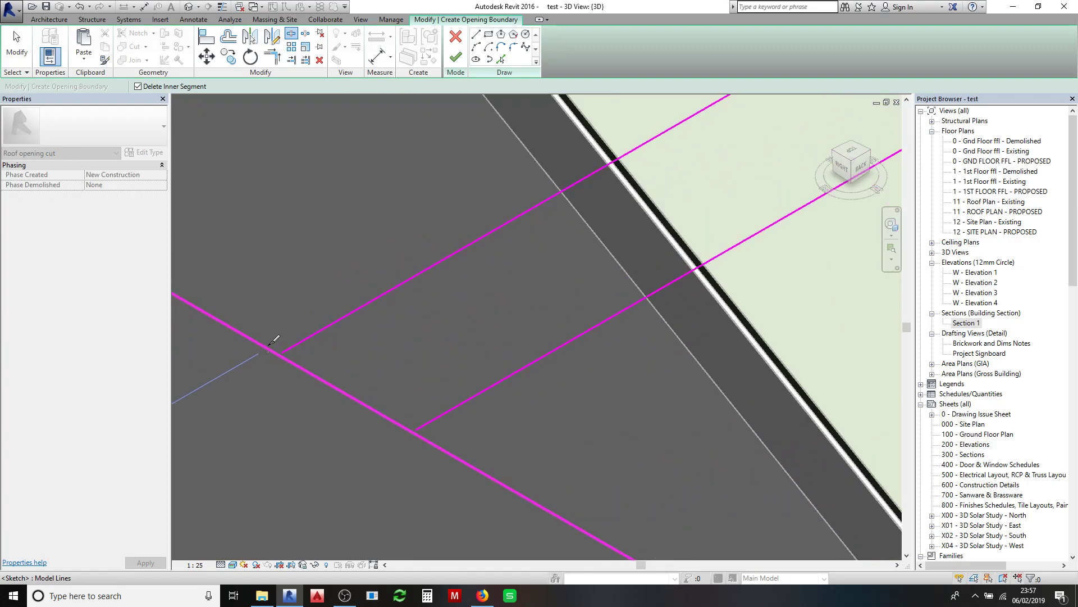
{"action": "scroll", "coordinate": [349, 315], "scroll_direction": "down", "scroll_amount": 5}
{"action": "left_click", "coordinate": [305, 60]}
{"action": "left_click", "coordinate": [335, 312]}
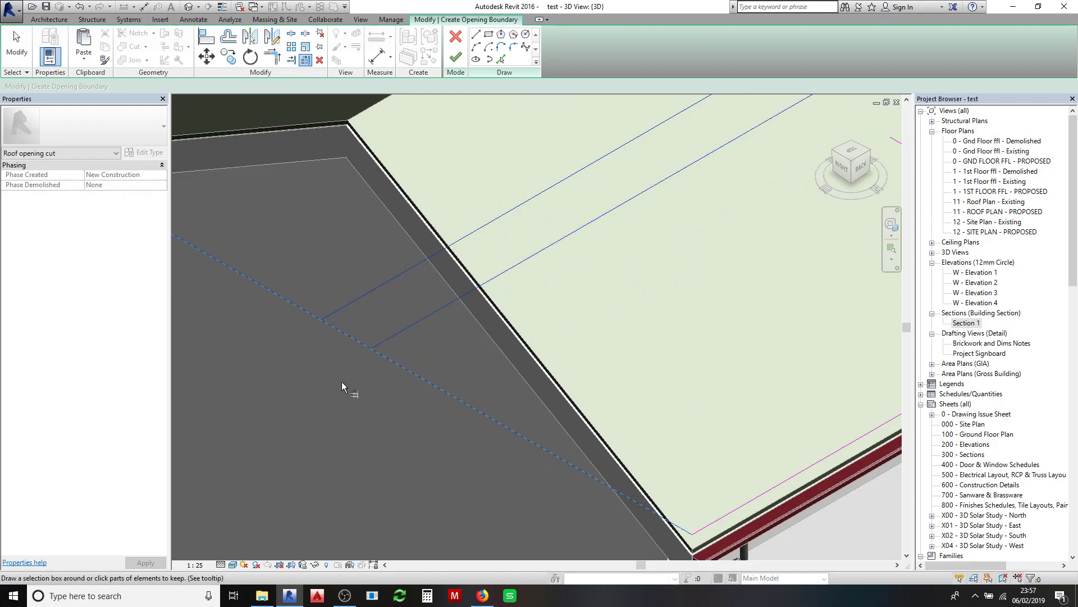
{"action": "scroll", "coordinate": [339, 383], "scroll_direction": "down", "scroll_amount": 8}
{"action": "scroll", "coordinate": [625, 211], "scroll_direction": "up", "scroll_amount": 5}
{"action": "left_click", "coordinate": [623, 227]}
{"action": "scroll", "coordinate": [669, 151], "scroll_direction": "down", "scroll_amount": 6}
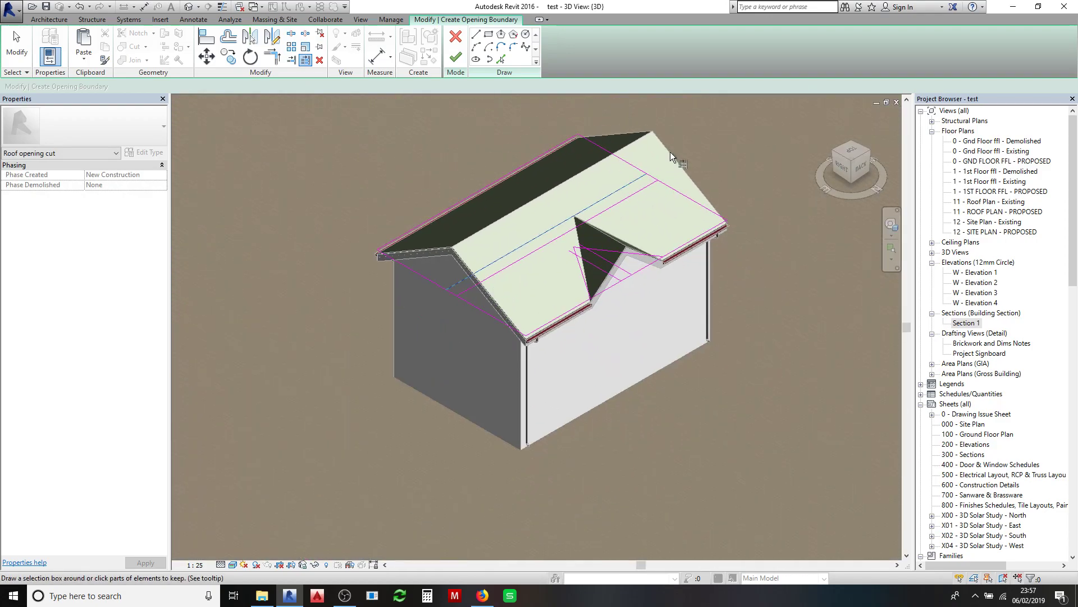
{"action": "scroll", "coordinate": [447, 285], "scroll_direction": "up", "scroll_amount": 6}
Split the eave-side sketch line and delete the short inner segment between the split points
{"action": "left_click", "coordinate": [291, 34]}
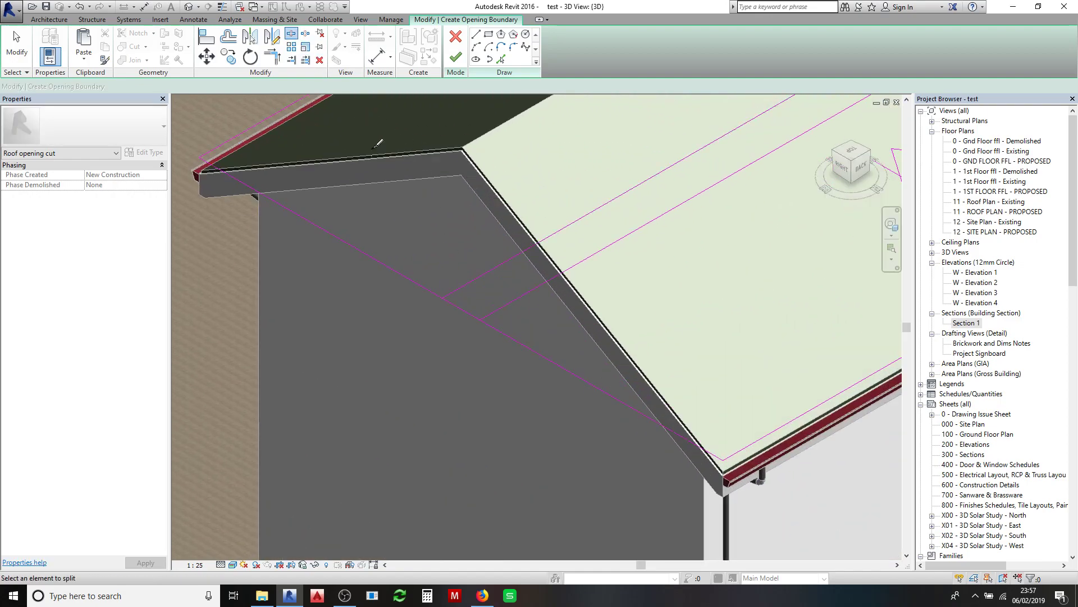
{"action": "left_click", "coordinate": [449, 296]}
{"action": "scroll", "coordinate": [481, 314], "scroll_direction": "down", "scroll_amount": 5}
{"action": "scroll", "coordinate": [629, 236], "scroll_direction": "up", "scroll_amount": 6}
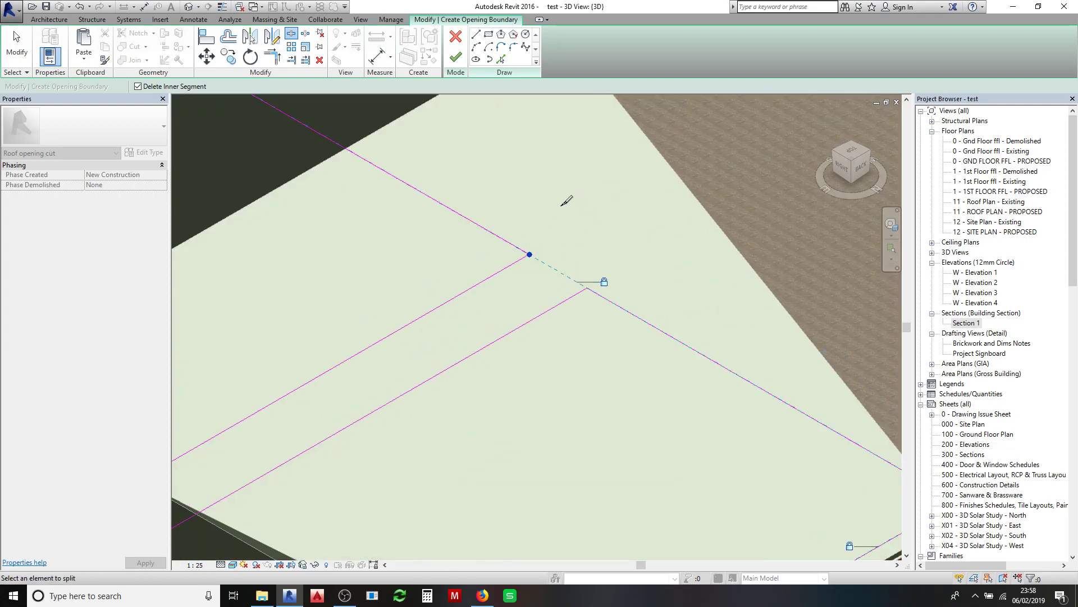
{"action": "scroll", "coordinate": [562, 191], "scroll_direction": "down", "scroll_amount": 5}
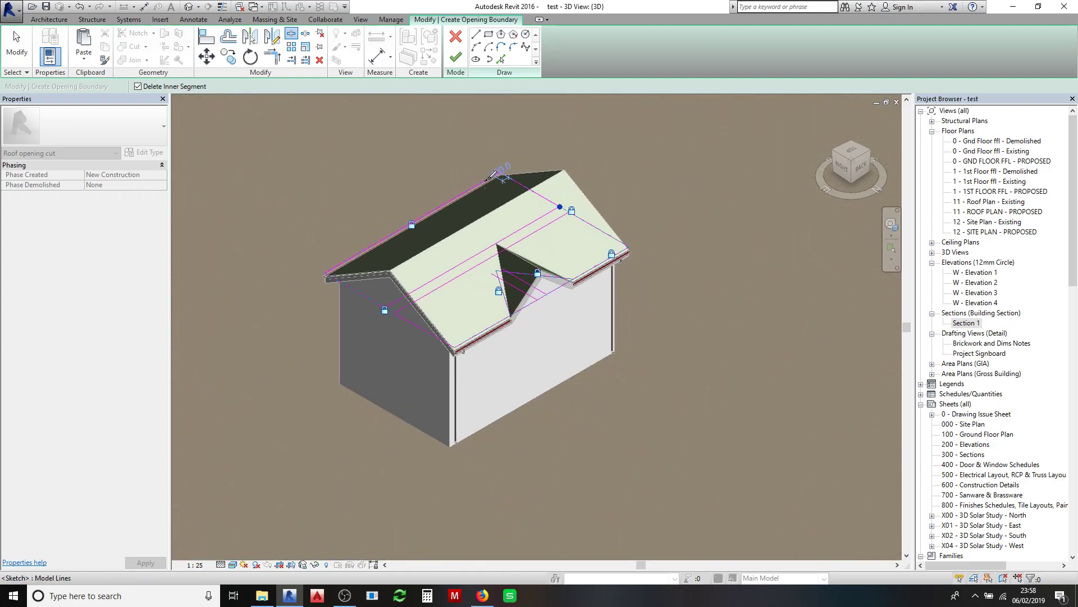
{"action": "scroll", "coordinate": [364, 263], "scroll_direction": "up", "scroll_amount": 1}
{"action": "left_click", "coordinate": [597, 209]}
{"action": "key", "text": "Escape"}
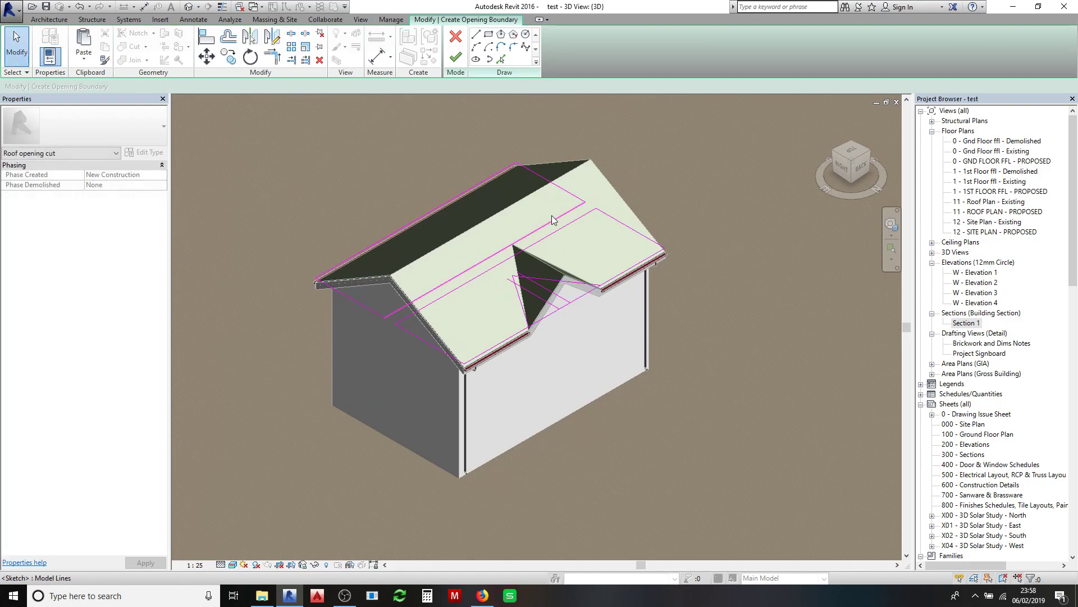
{"action": "scroll", "coordinate": [534, 309], "scroll_direction": "up", "scroll_amount": 5}
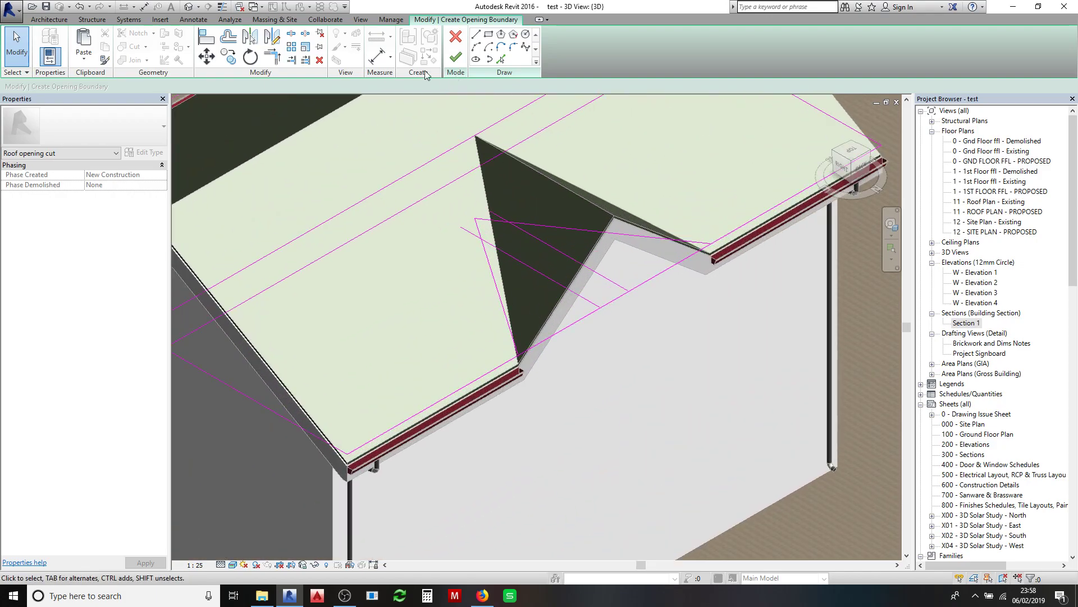
Trim four dormer sketch lines back to the eave line with Trim/Extend Multiple Elements
{"action": "left_click", "coordinate": [307, 64]}
{"action": "left_click", "coordinate": [562, 325]}
{"action": "left_click", "coordinate": [512, 317]}
{"action": "left_click", "coordinate": [565, 283]}
{"action": "left_click", "coordinate": [588, 265]}
{"action": "left_click", "coordinate": [612, 228]}
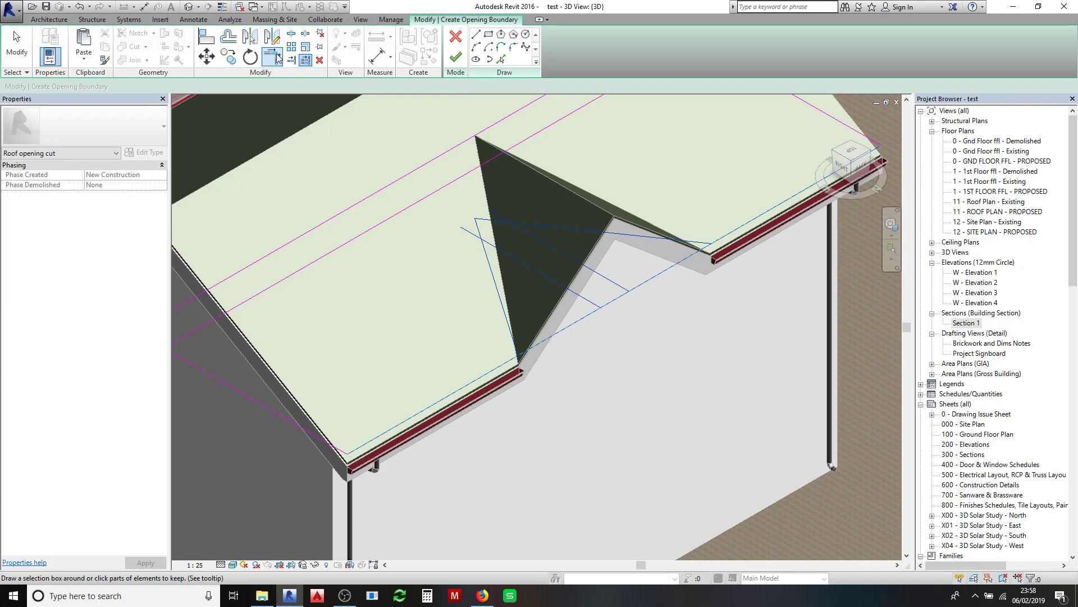
Split the long dormer line and delete its short inner segment
{"action": "left_click", "coordinate": [292, 36]}
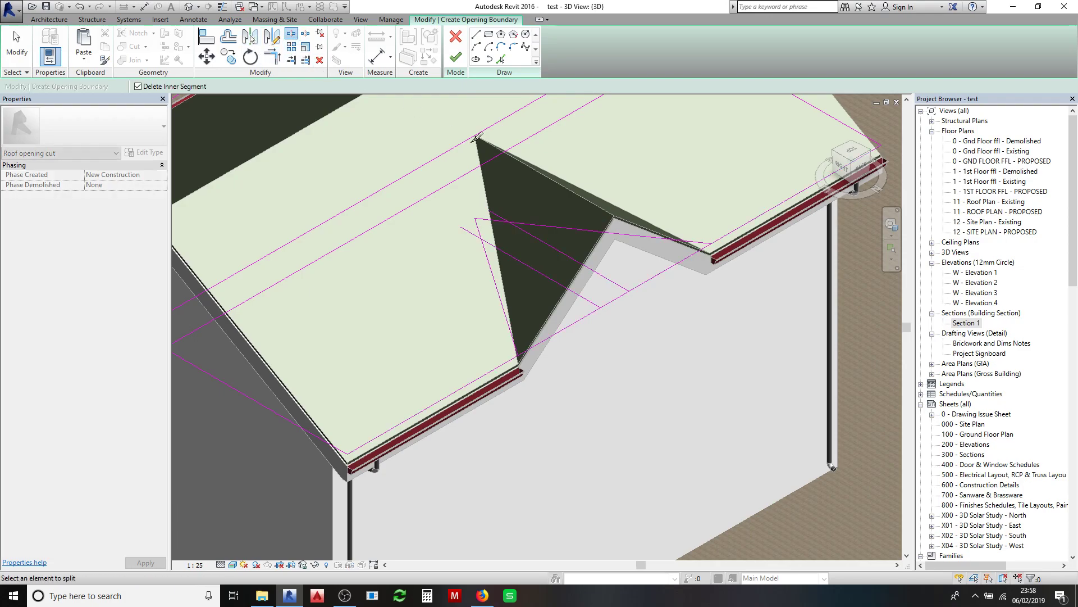
{"action": "left_click", "coordinate": [633, 289]}
{"action": "left_click", "coordinate": [602, 306]}
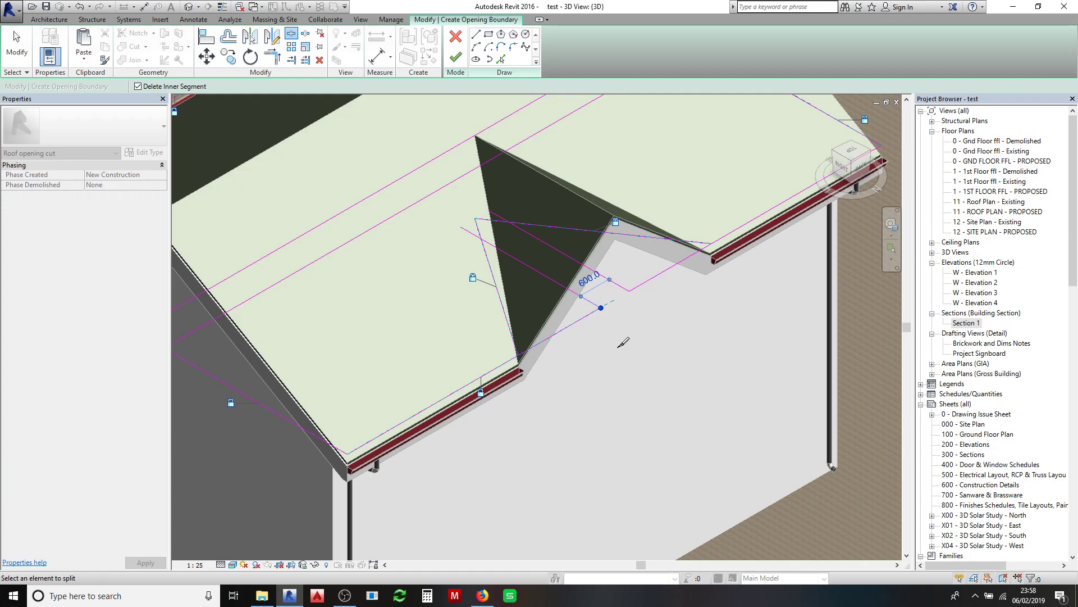
{"action": "key", "text": "Escape"}
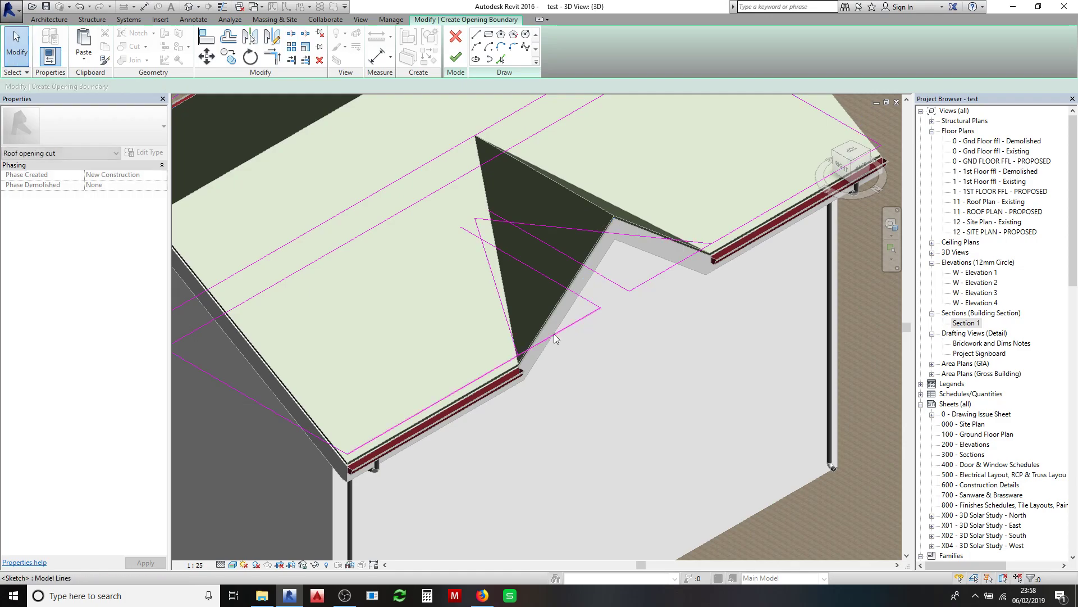
Join two pairs of crossing dormer lines into clean corners with TR Trim/Extend to Corner
{"action": "scroll", "coordinate": [520, 341], "scroll_direction": "down", "scroll_amount": 2}
{"action": "key", "text": "t"}
{"action": "key", "text": "r"}
{"action": "scroll", "coordinate": [522, 255], "scroll_direction": "up", "scroll_amount": 5}
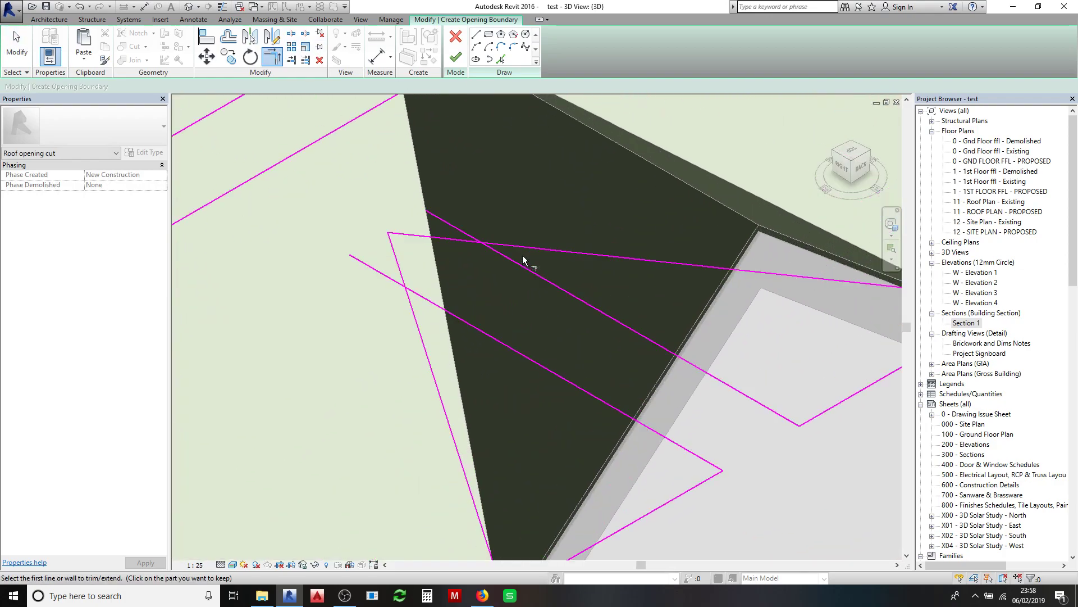
{"action": "left_click", "coordinate": [513, 260]}
{"action": "left_click", "coordinate": [450, 241]}
{"action": "left_click", "coordinate": [407, 262]}
{"action": "left_click", "coordinate": [437, 304]}
{"action": "scroll", "coordinate": [446, 288], "scroll_direction": "down", "scroll_amount": 5}
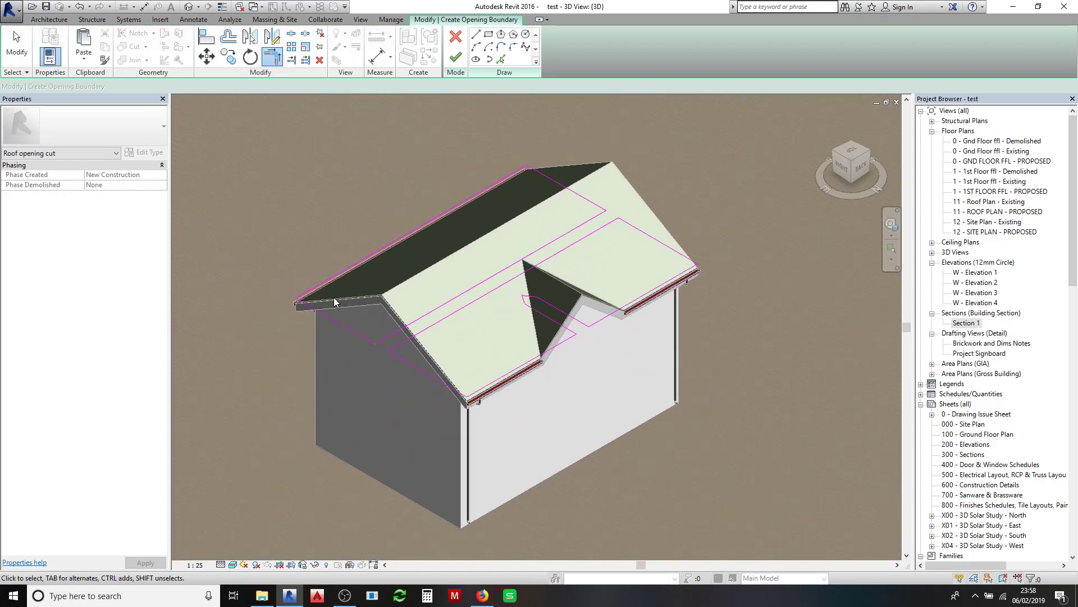
{"action": "key", "text": "Escape"}
Select the connected chain of dormer opening sketch lines plus one more segment
{"action": "left_click", "coordinate": [426, 331]}
{"action": "key", "text": "Tab"}
{"action": "left_click", "coordinate": [433, 328]}
{"action": "left_click", "coordinate": [557, 296], "text": "ctrl"}
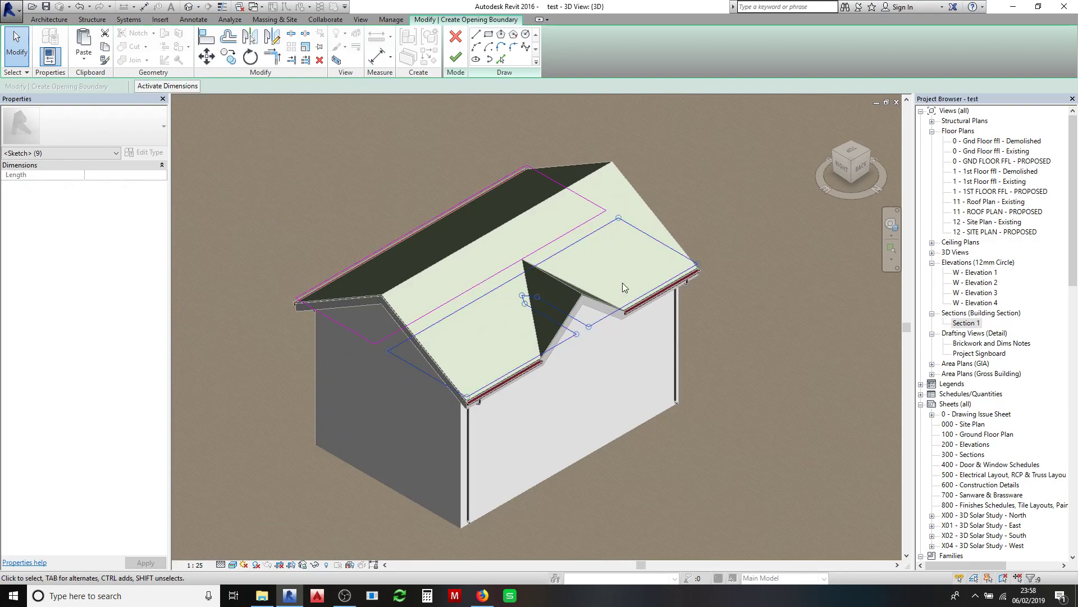
Clear the selection and finish the roof opening sketch
{"action": "left_click", "coordinate": [732, 218]}
{"action": "scroll", "coordinate": [598, 273], "scroll_direction": "up", "scroll_amount": 2}
{"action": "left_click", "coordinate": [455, 58]}
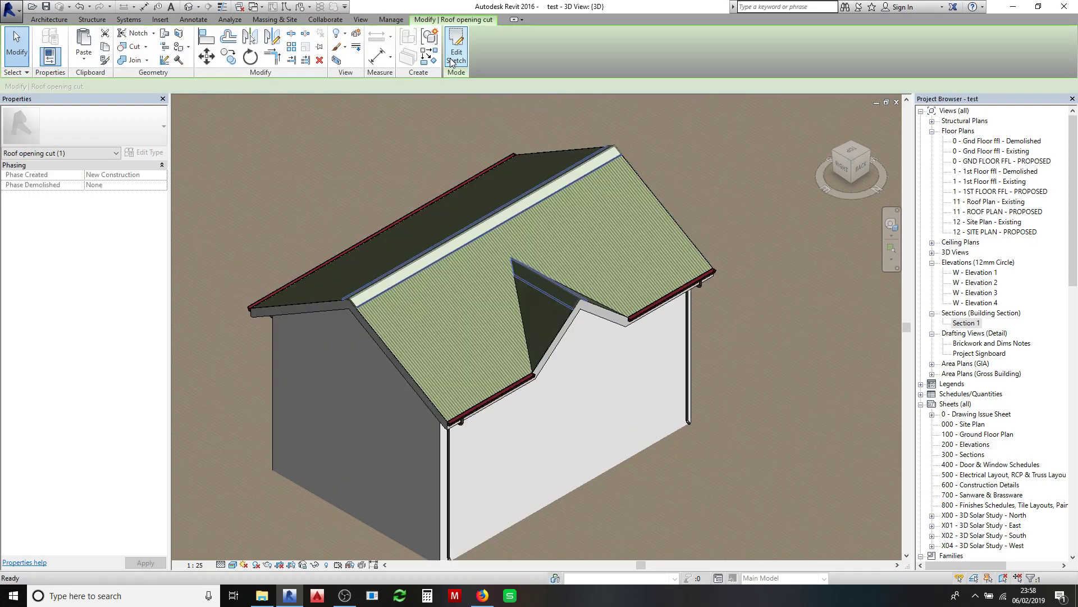
Orbit the 3D house to inspect the cut roof from the front, right and back-right
{"action": "mouse_move", "coordinate": [851, 174]}
{"action": "left_mouse_down"}
{"action": "mouse_move", "coordinate": [837, 180]}
{"action": "mouse_move", "coordinate": [853, 168]}
{"action": "mouse_move", "coordinate": [861, 185]}
{"action": "mouse_move", "coordinate": [898, 181]}
{"action": "mouse_move", "coordinate": [877, 156]}
{"action": "left_mouse_up"}
{"action": "scroll", "coordinate": [539, 206], "scroll_direction": "down", "scroll_amount": 3}
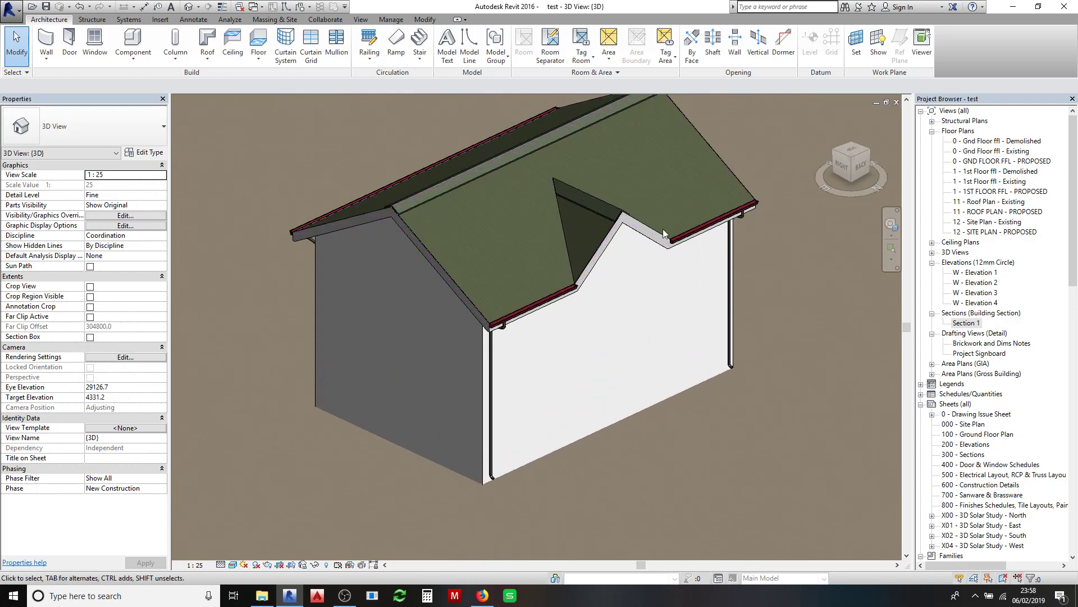
{"action": "scroll", "coordinate": [617, 225], "scroll_direction": "up", "scroll_amount": 3}
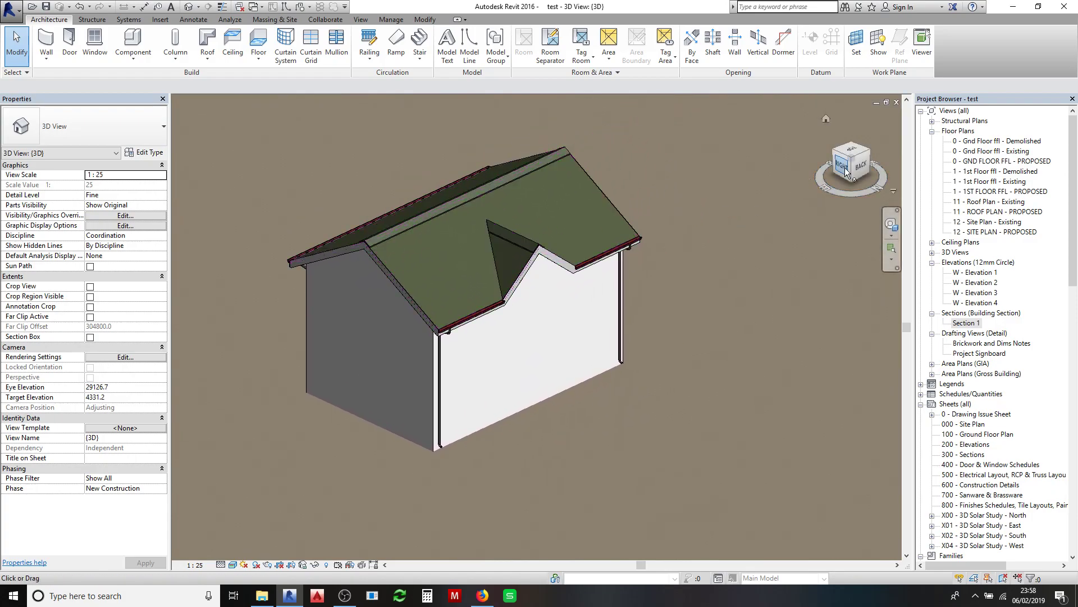
{"action": "middle_click_drag", "start_coordinate": [561, 225], "coordinate": [315, 234], "text": "shift"}
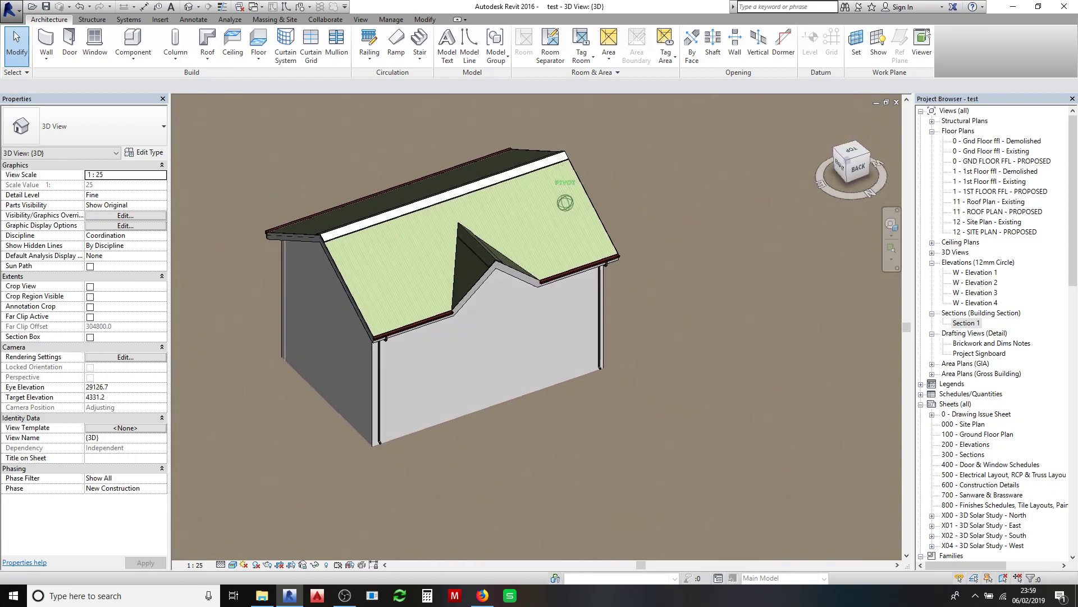
{"action": "scroll", "coordinate": [442, 245], "scroll_direction": "up", "scroll_amount": 5}
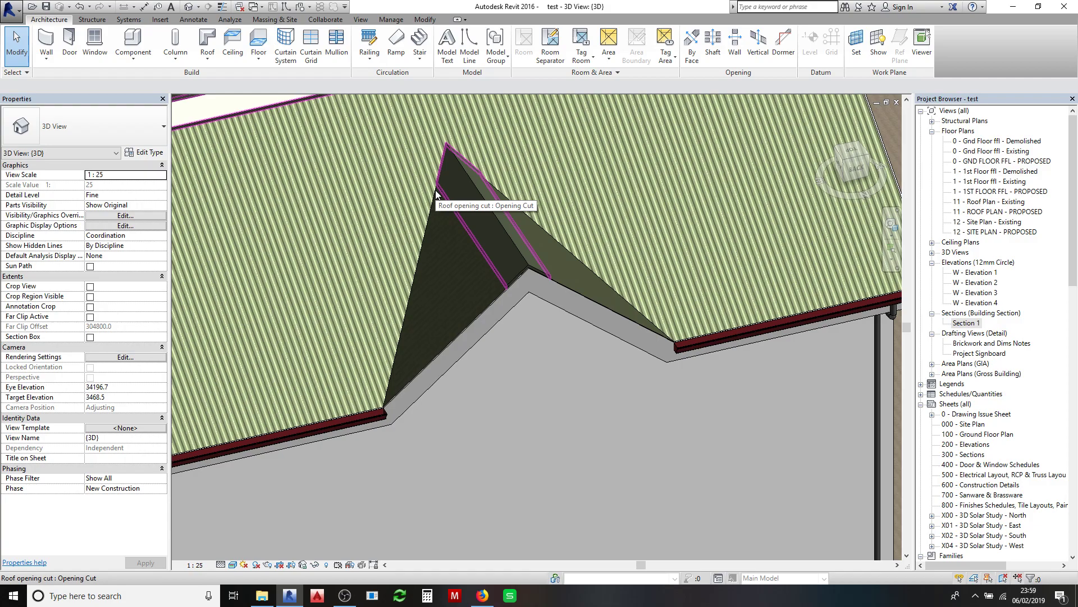
{"action": "scroll", "coordinate": [547, 251], "scroll_direction": "down", "scroll_amount": 5}
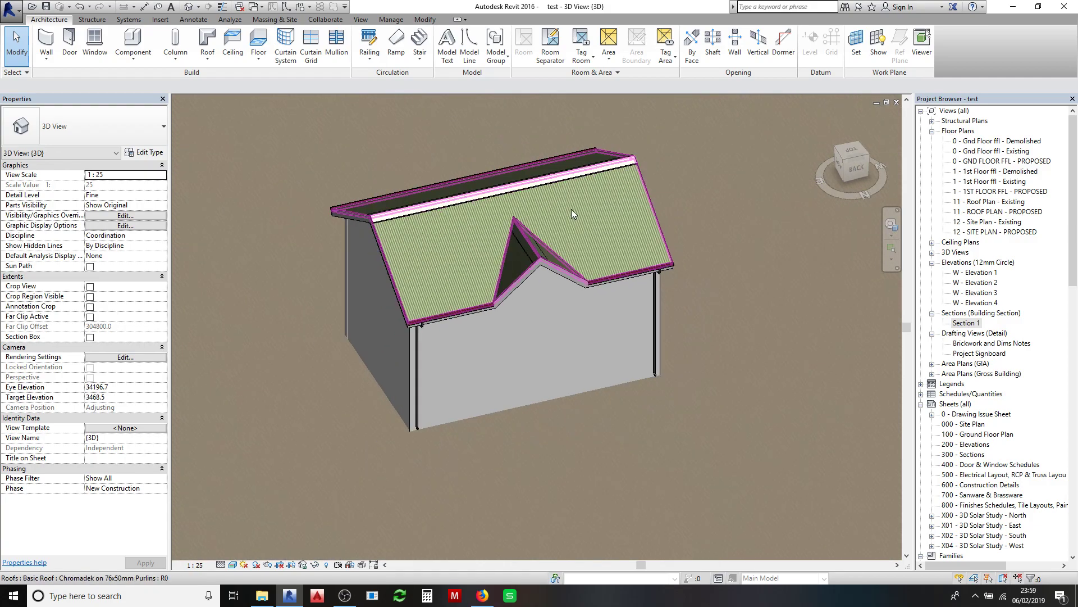
{"action": "left_click_drag", "start_coordinate": [817, 169], "coordinate": [678, 167]}
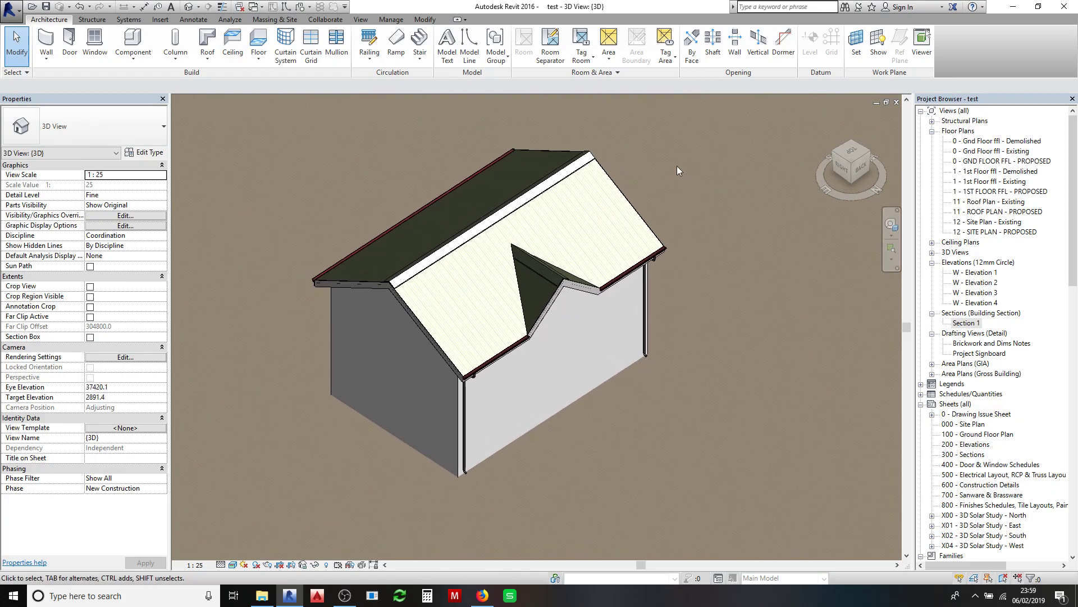